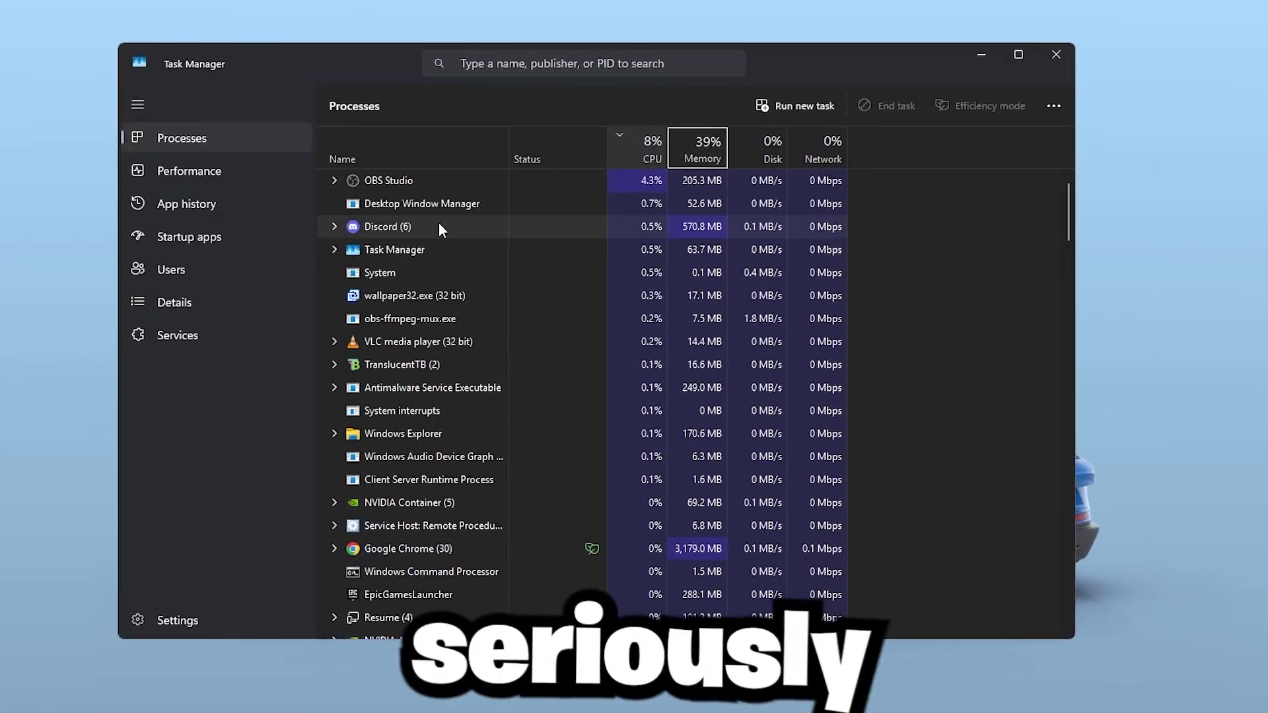
right_click(393, 228)
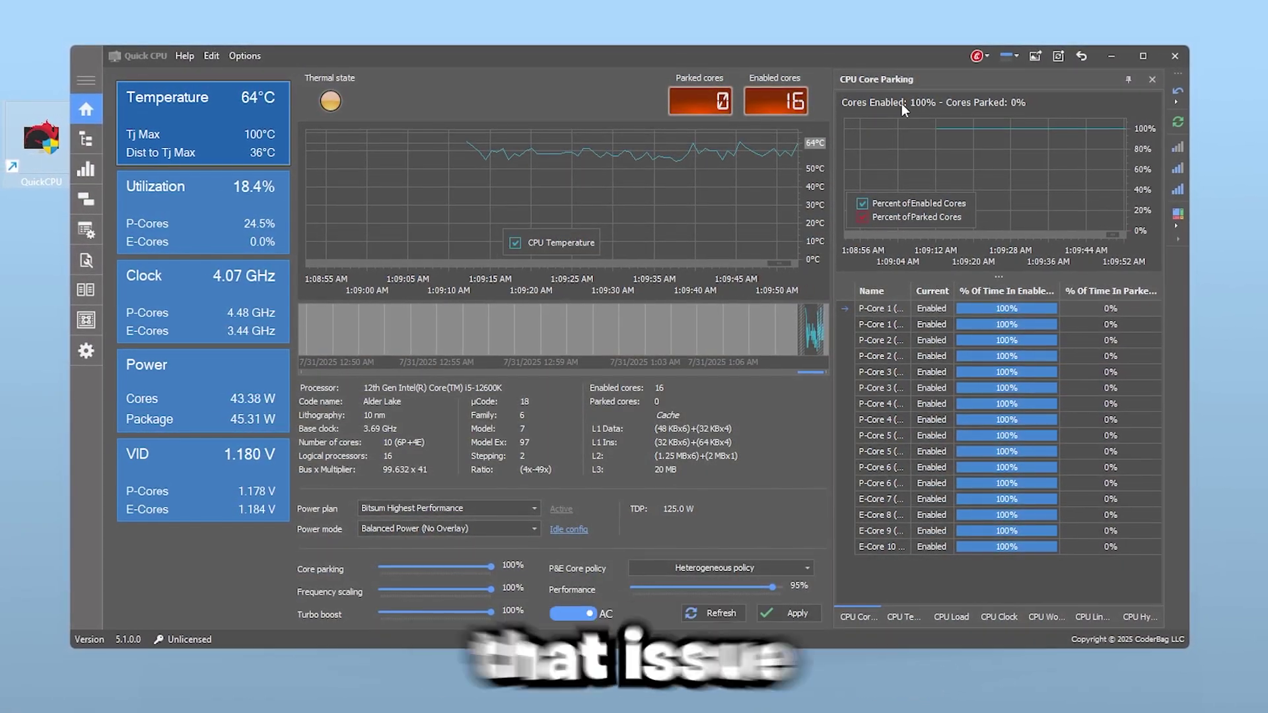
Step: Switch to Quick CPU and select the High performance power plan
click(415, 507)
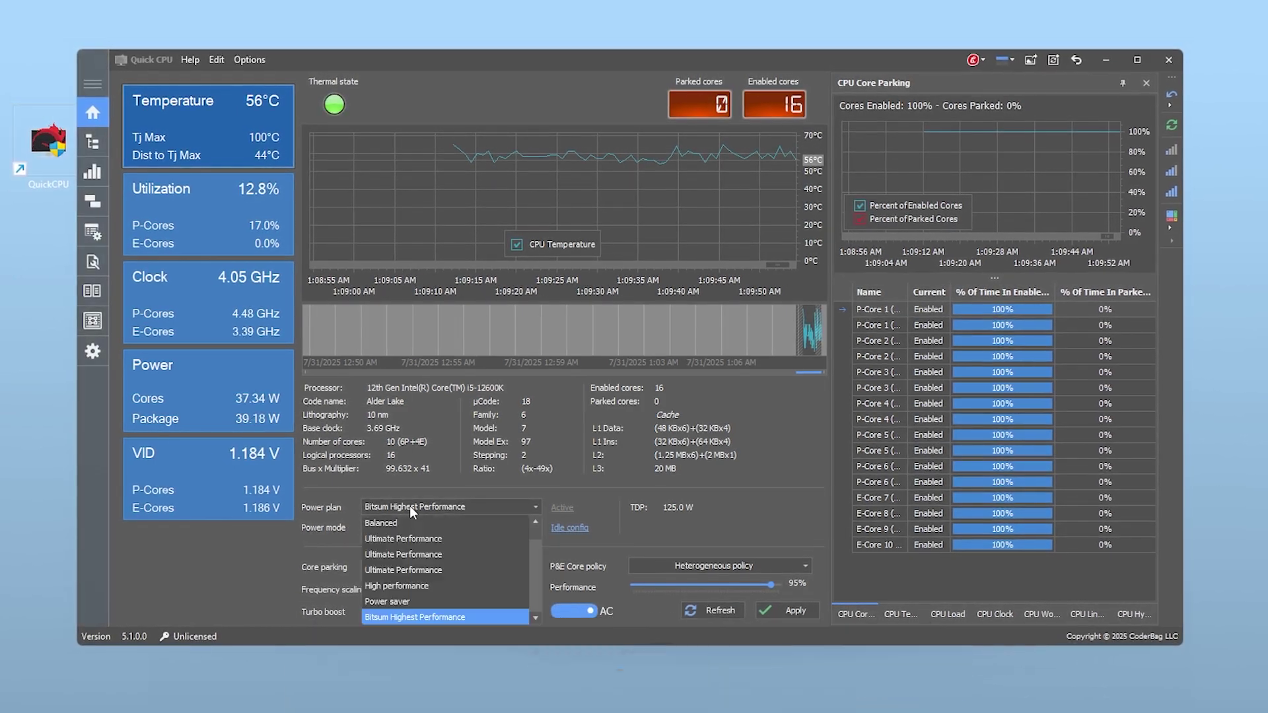
click(415, 585)
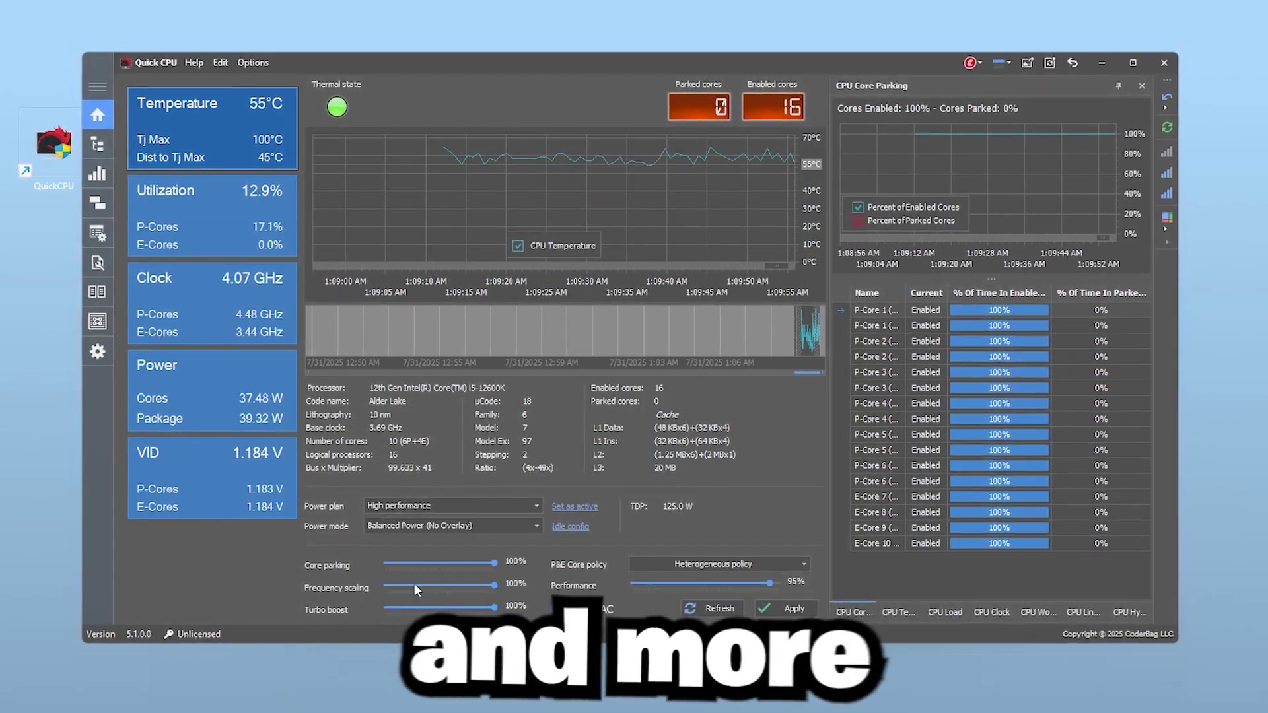
click(405, 506)
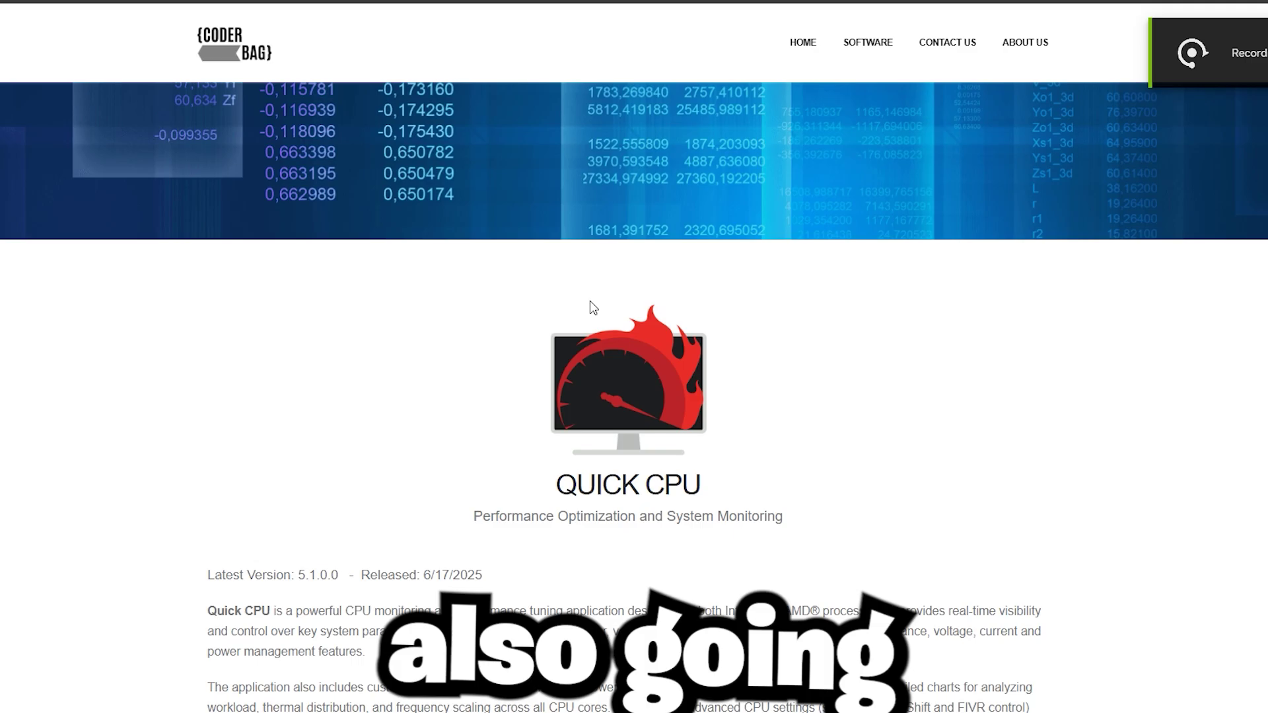
Step: Switch to the Quick CPU web page and look through its key features down to the installer package section
scroll(593, 308, down, 10)
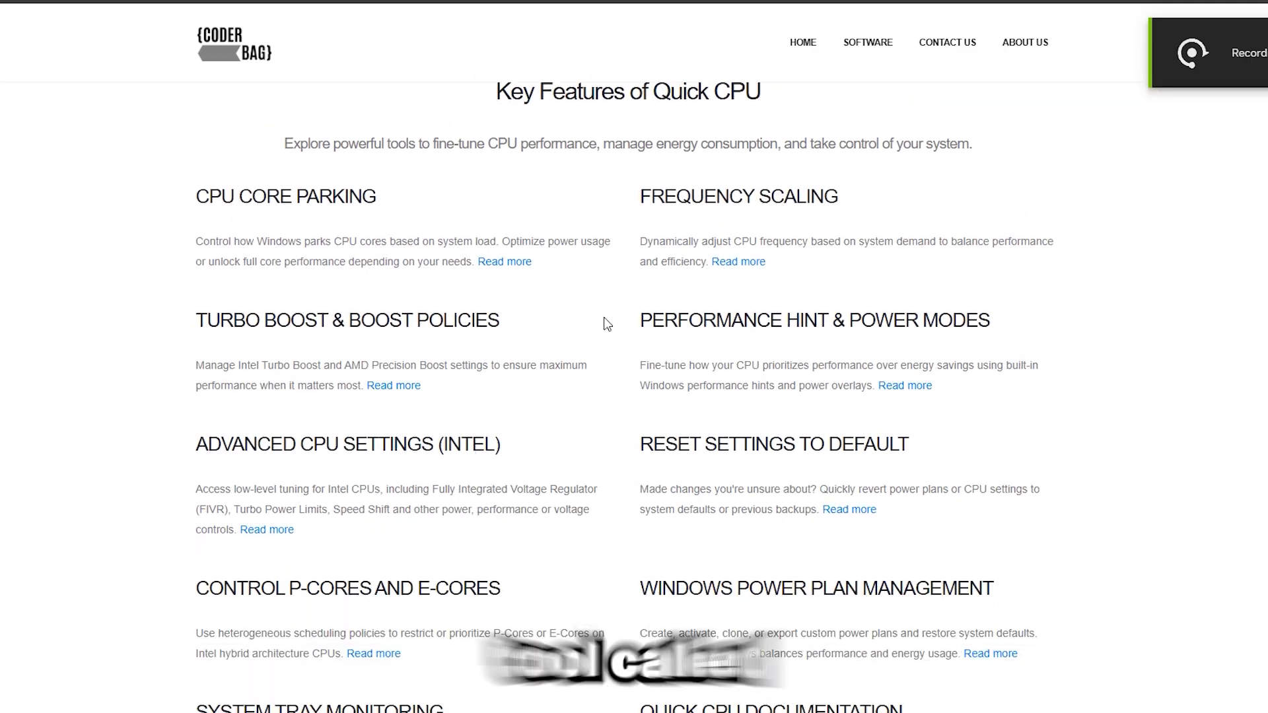
scroll(608, 323, down, 10)
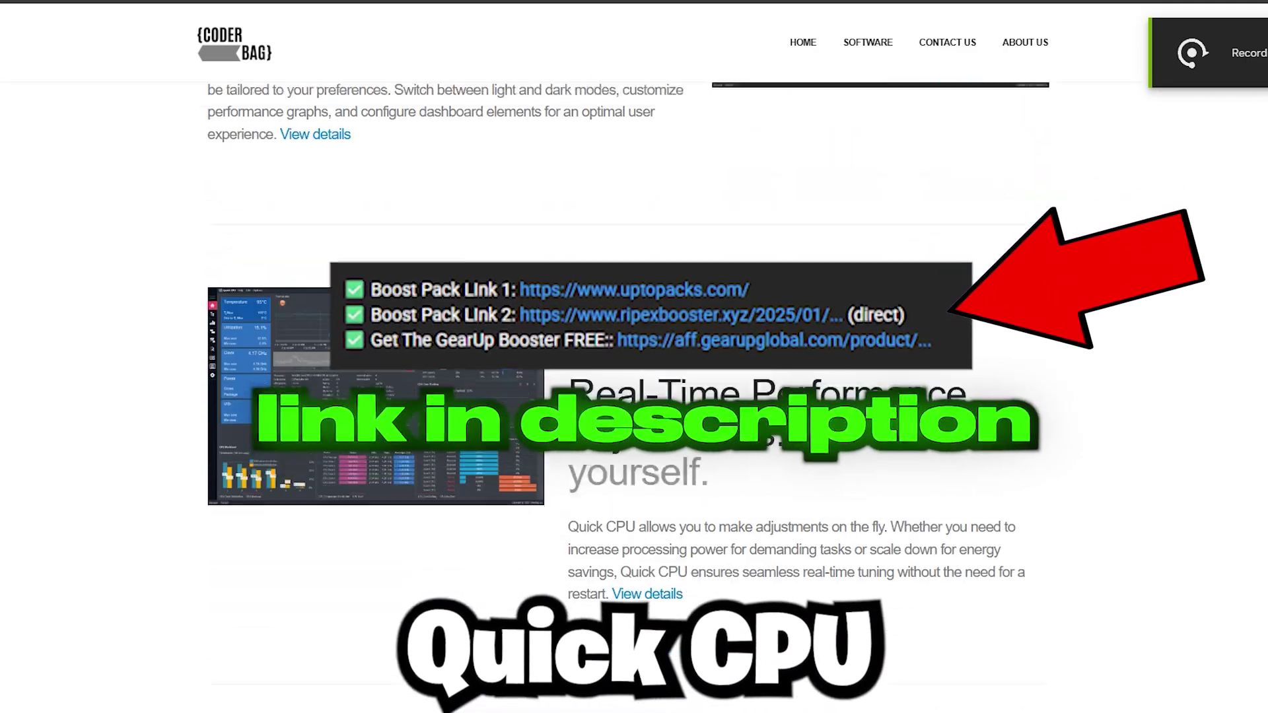
scroll(627, 357, down, 12)
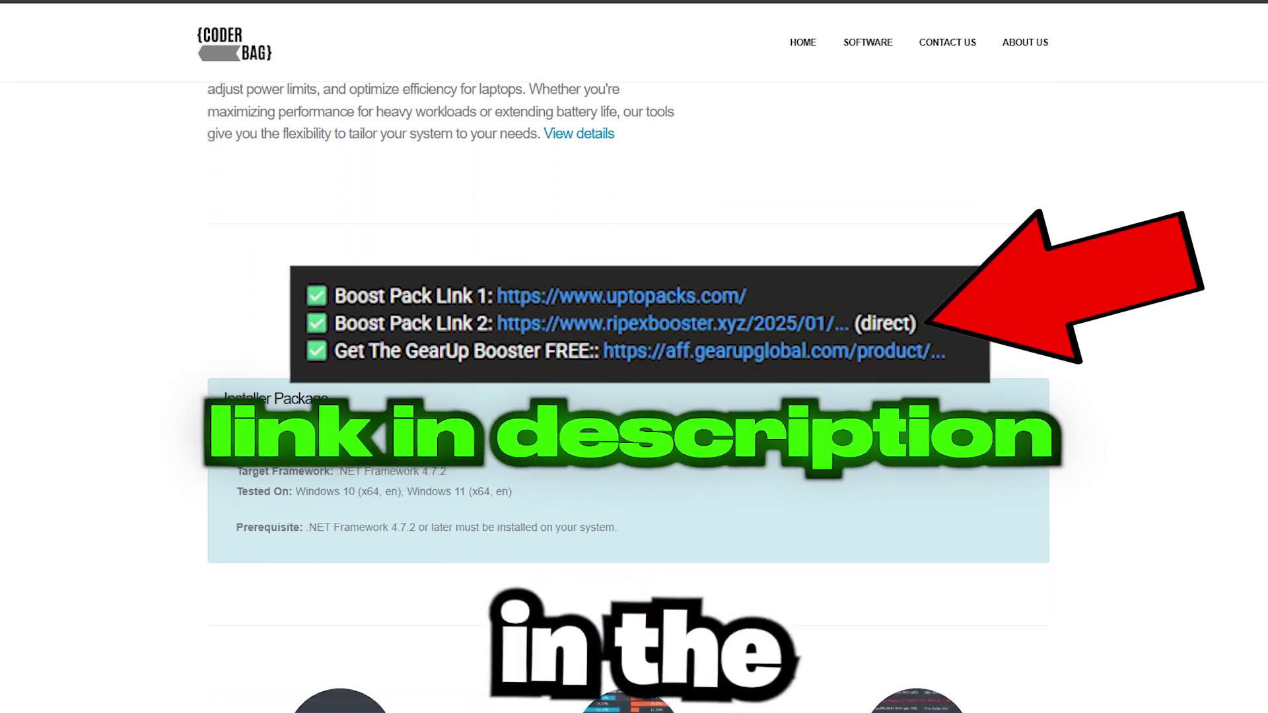
scroll(628, 356, down, 5)
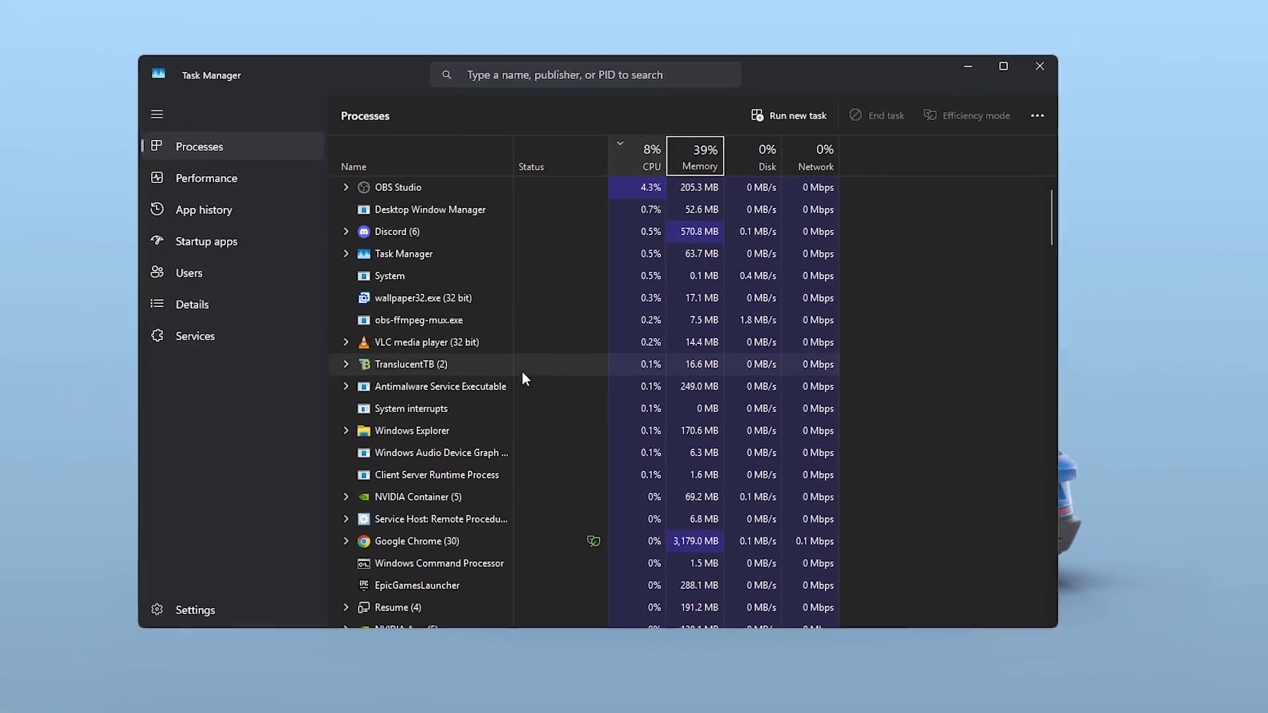
right_click(405, 231)
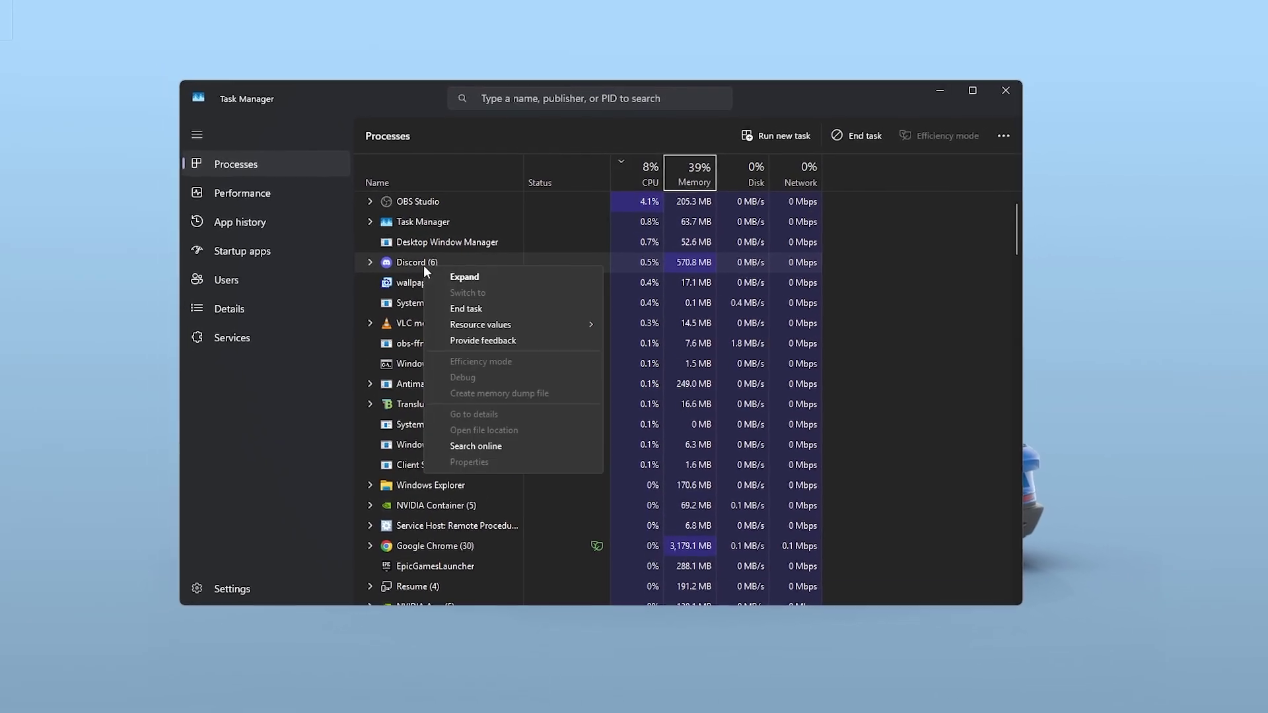
key(Escape)
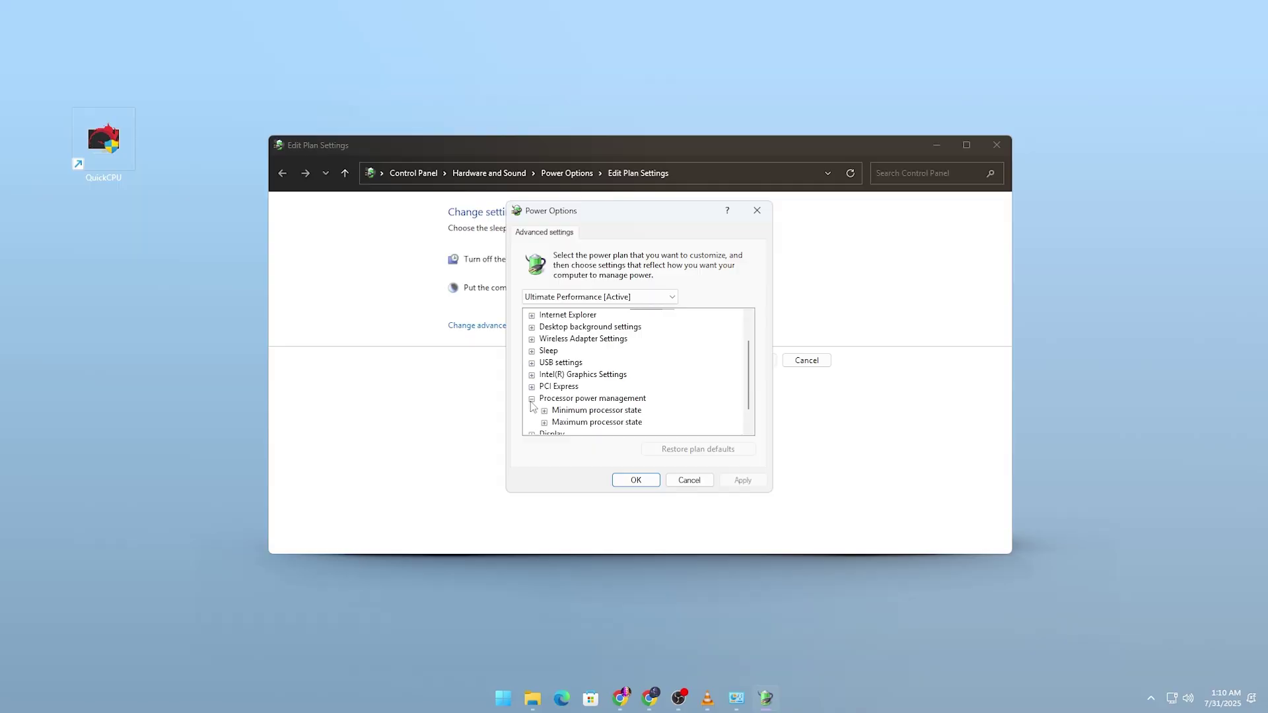
Step: Expand the minimum and maximum processor state settings under Processor power management in the advanced Power Options
click(544, 411)
scroll(603, 410, down, 1)
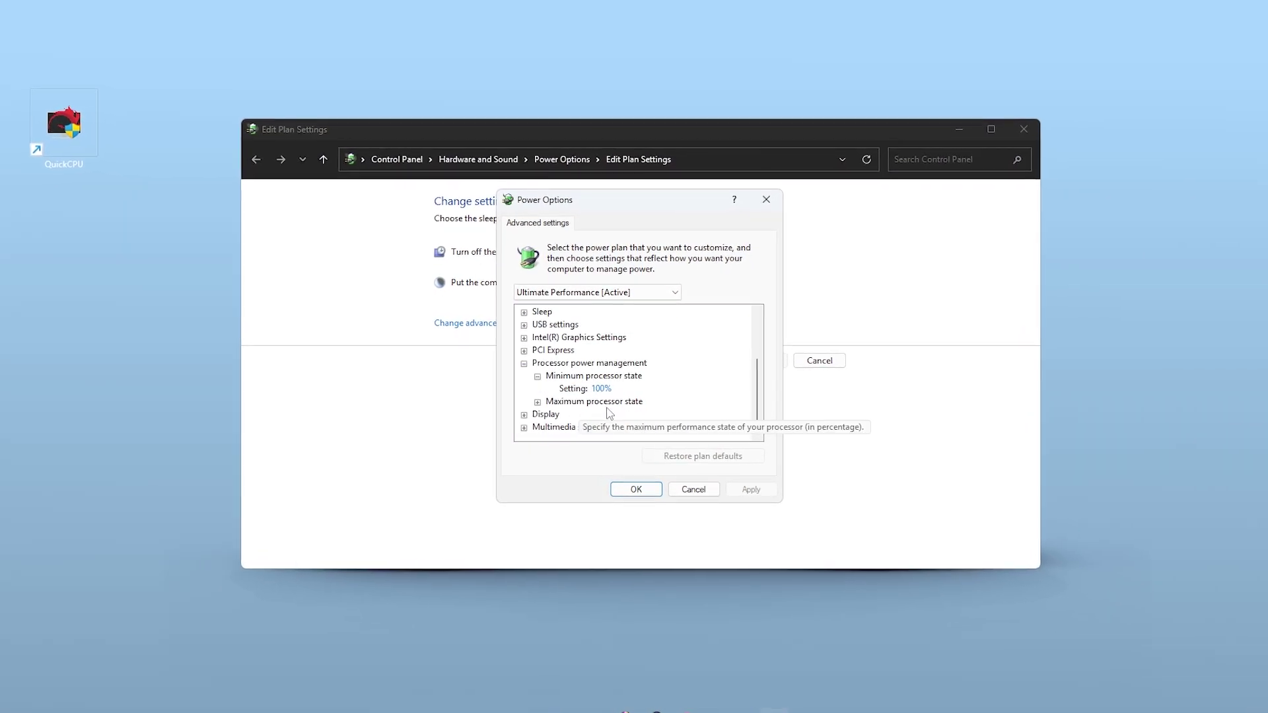
click(535, 403)
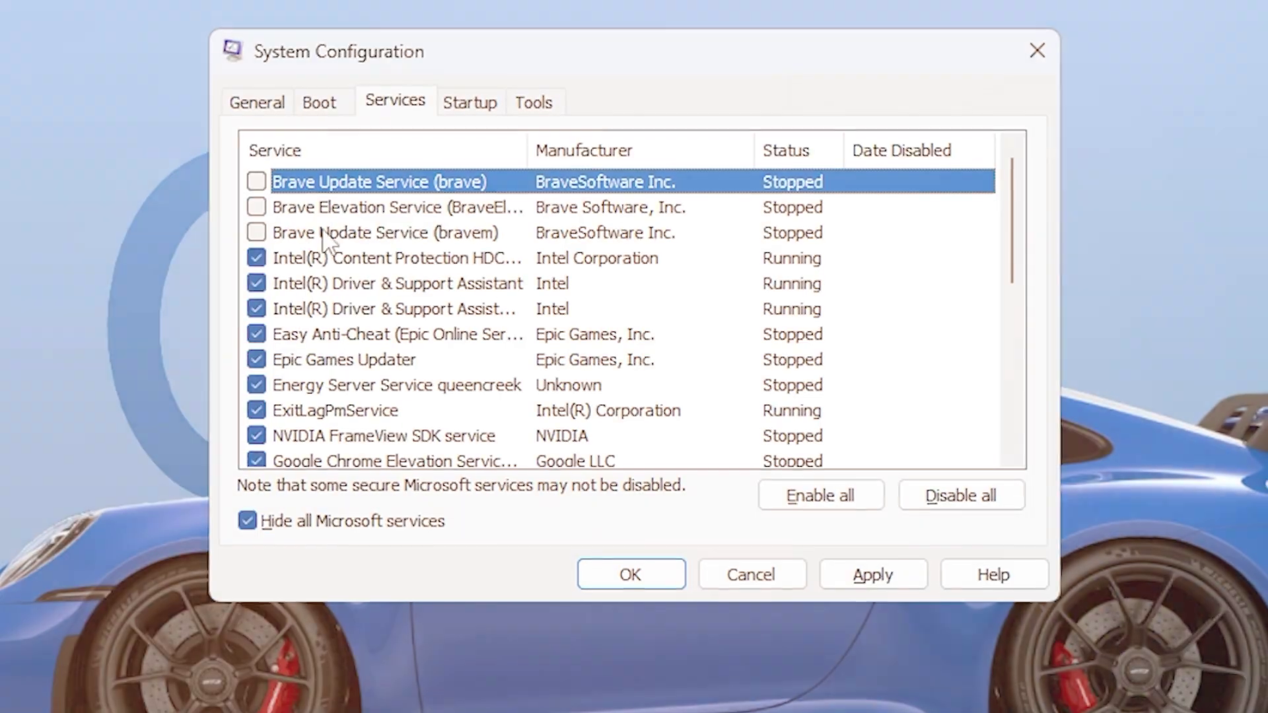
Step: Look through the list of non-Microsoft services in System Configuration
scroll(362, 261, down, 1)
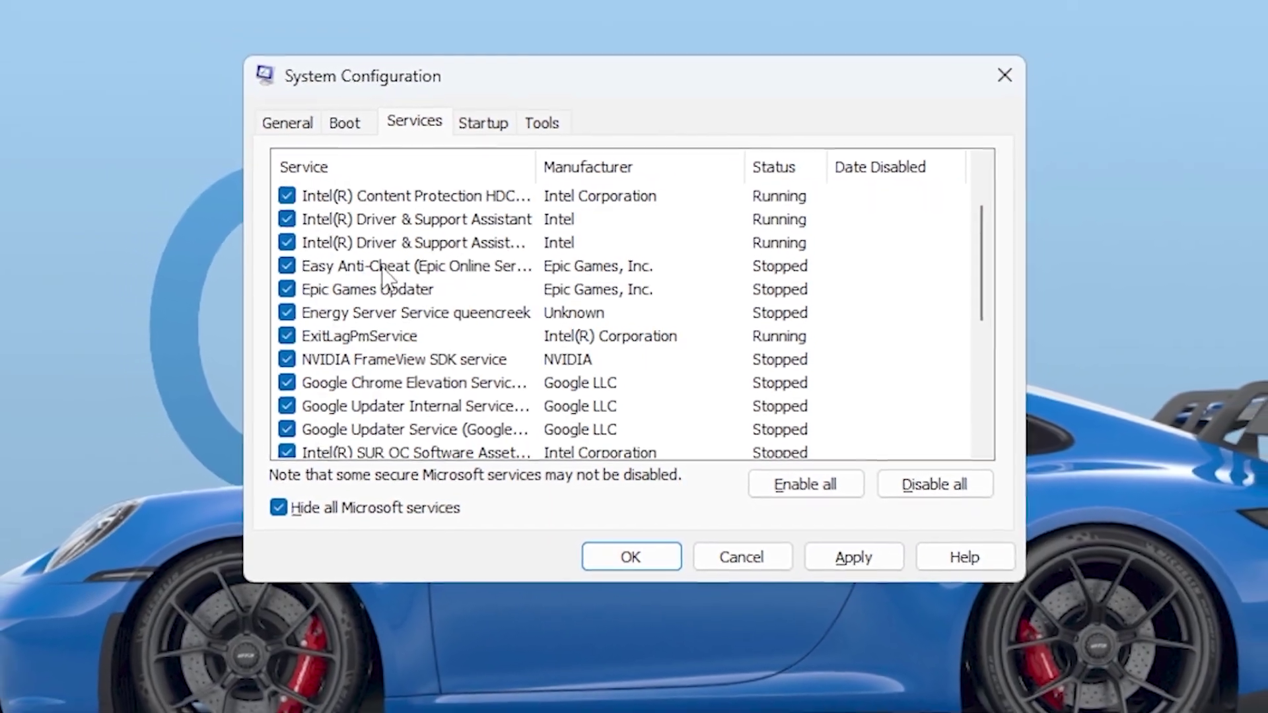
scroll(395, 284, down, 1)
scroll(408, 374, down, 1)
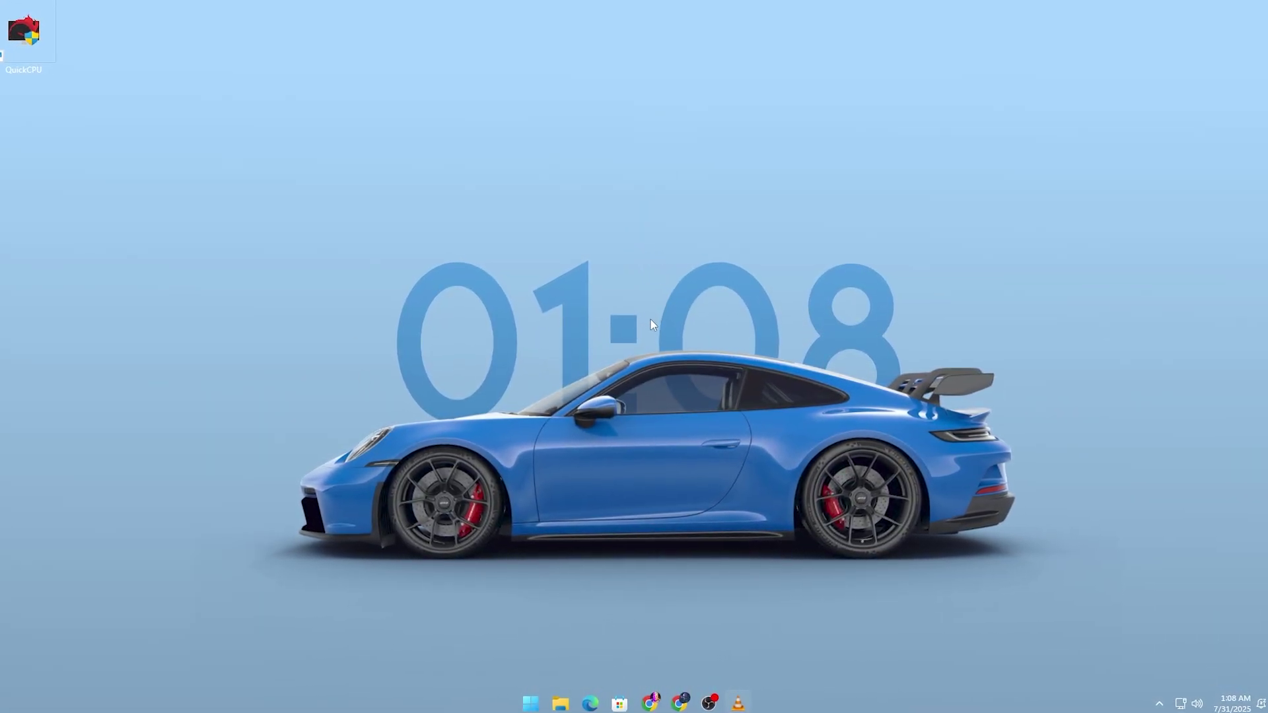
Step: Open Task Manager and check the performance readings of the CPU and the NVIDIA GPU
key(ctrl+shift+Escape)
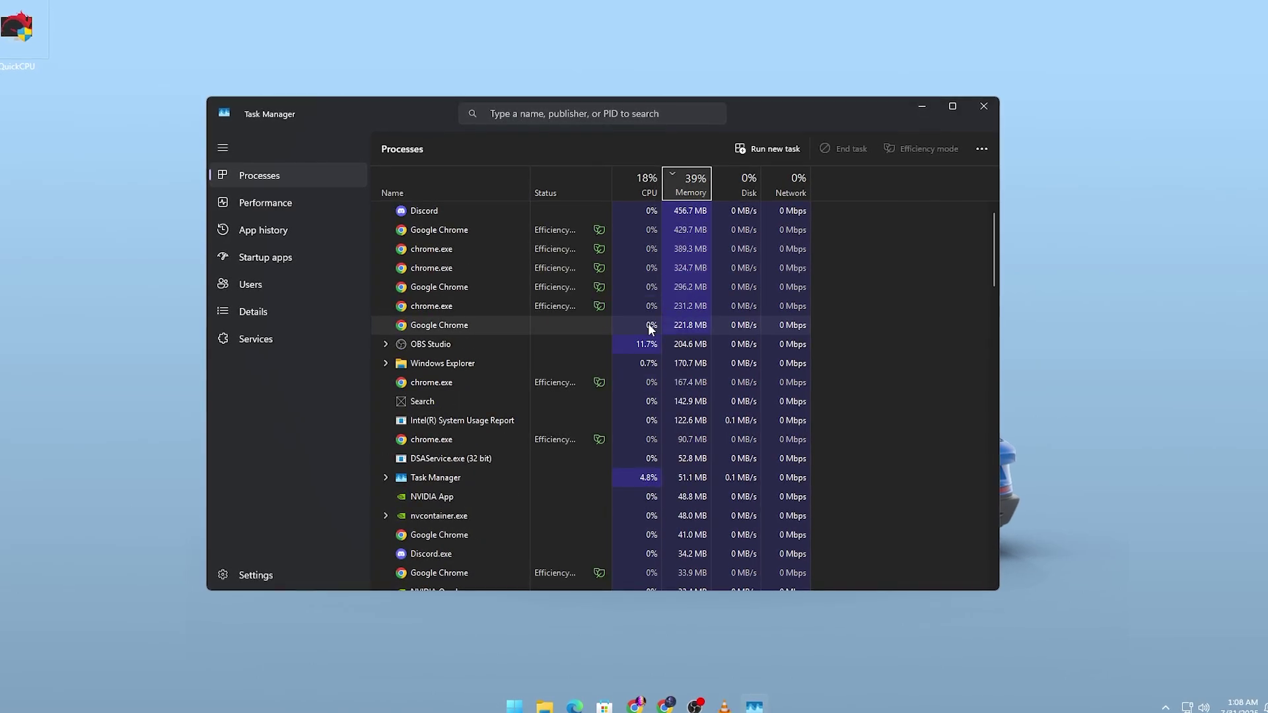
click(262, 198)
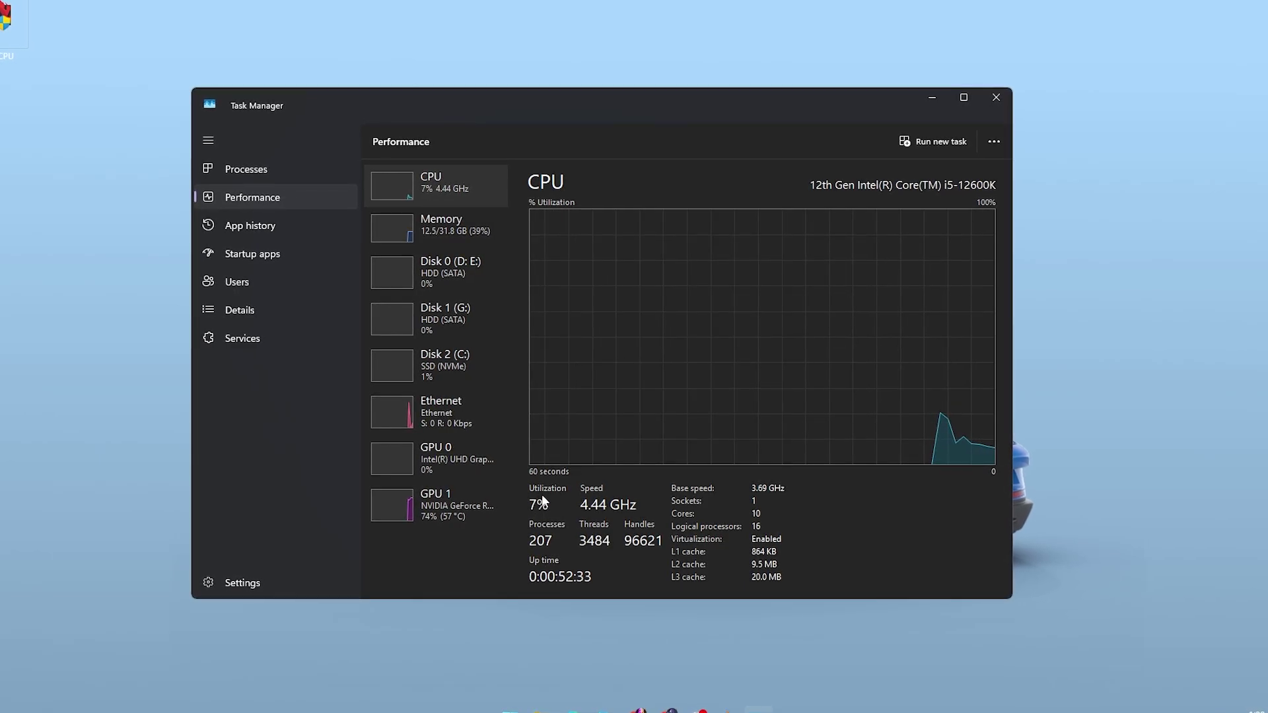
click(474, 521)
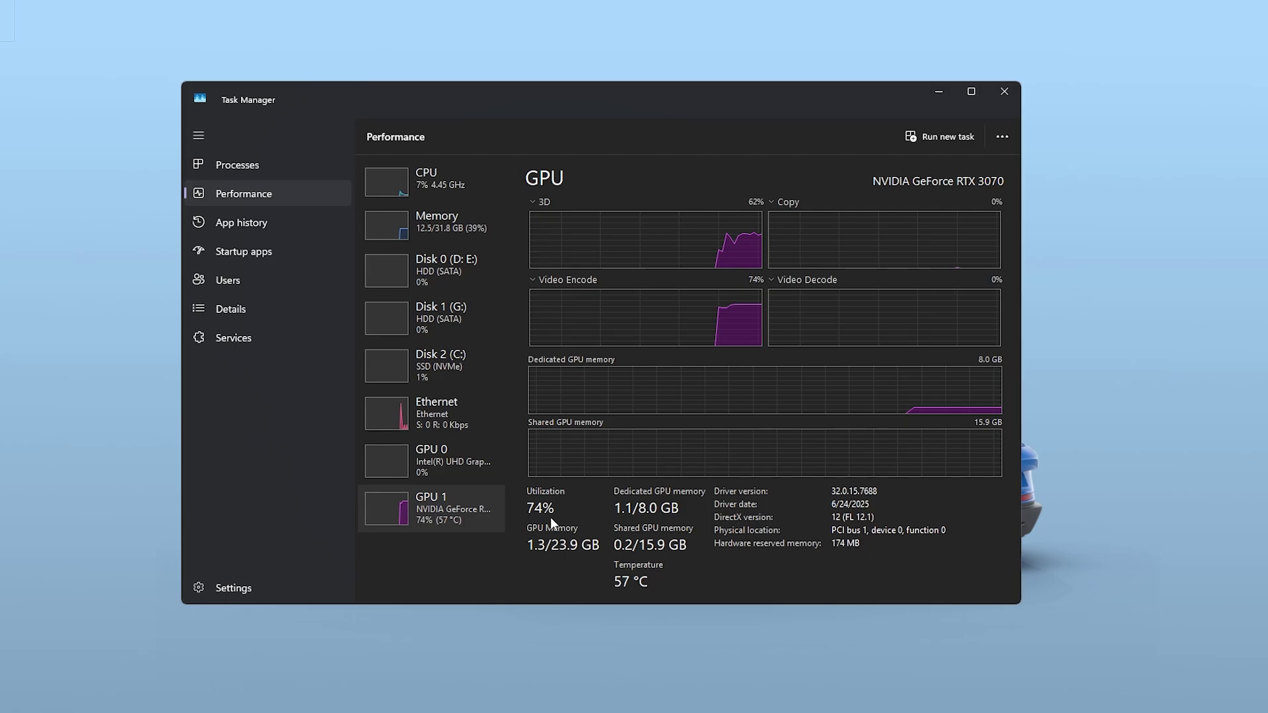
Step: Sort the running processes by CPU usage and end the Discord task
click(230, 167)
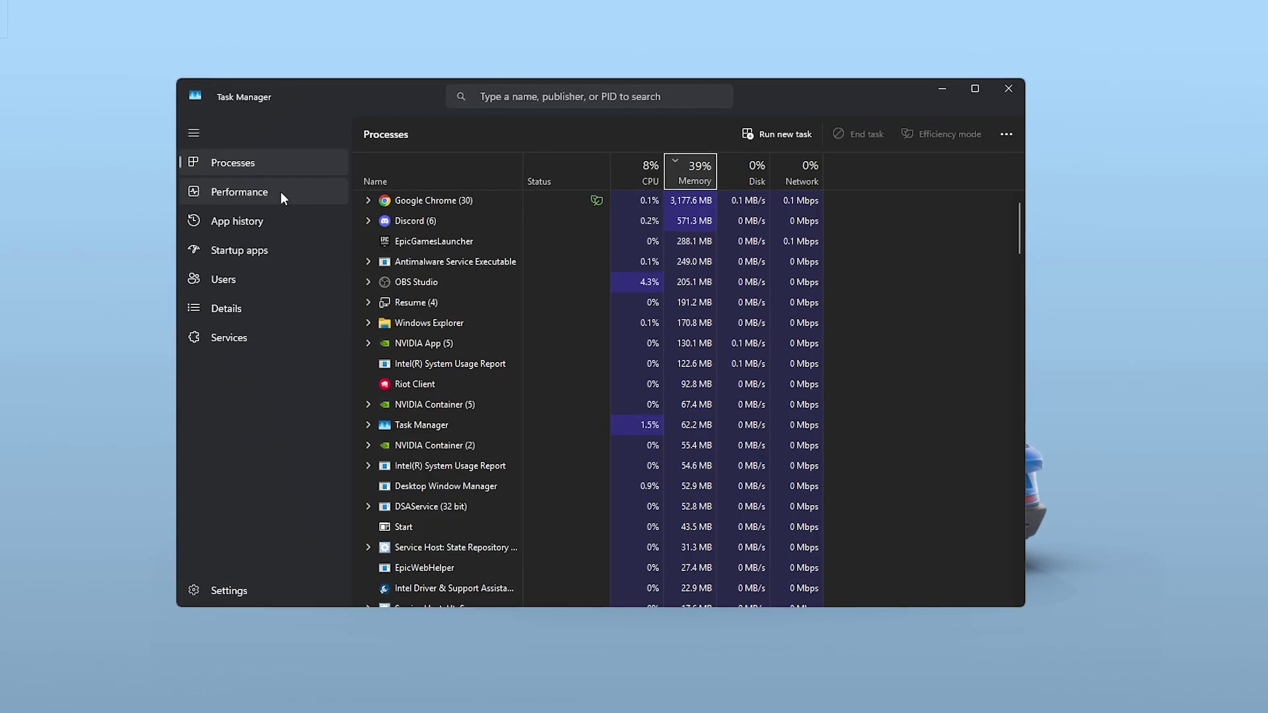
click(635, 168)
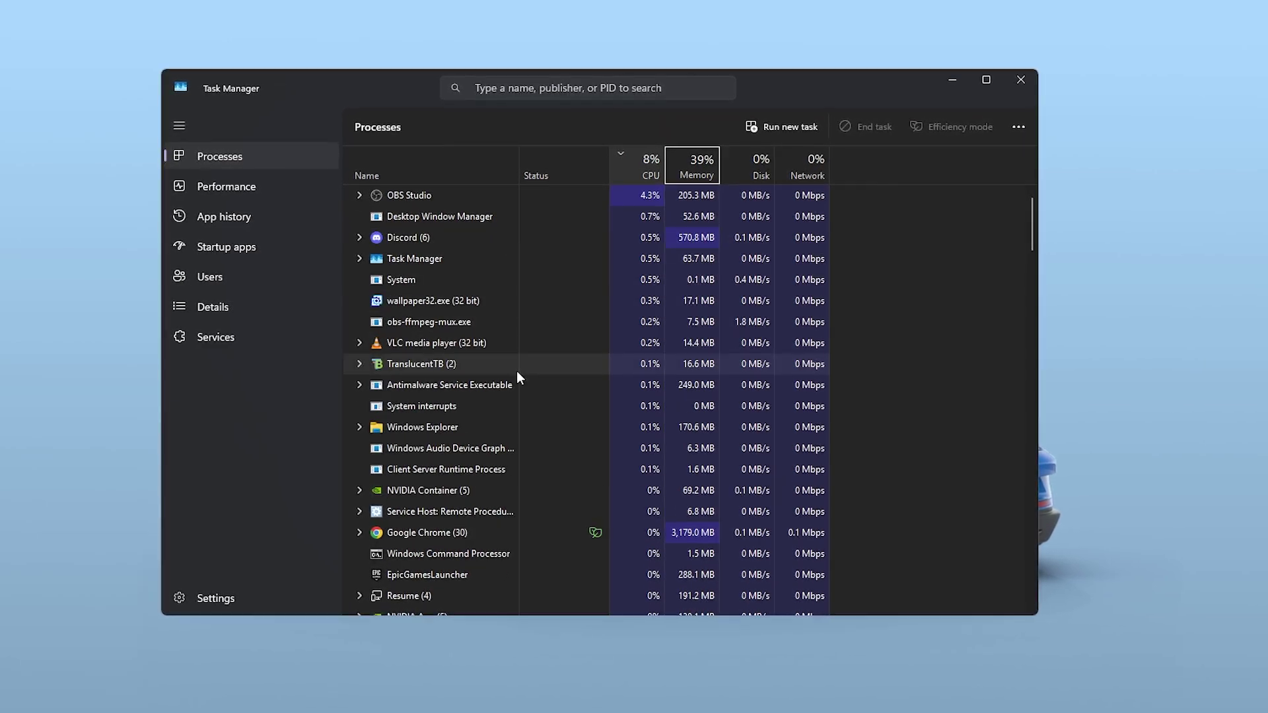
right_click(414, 260)
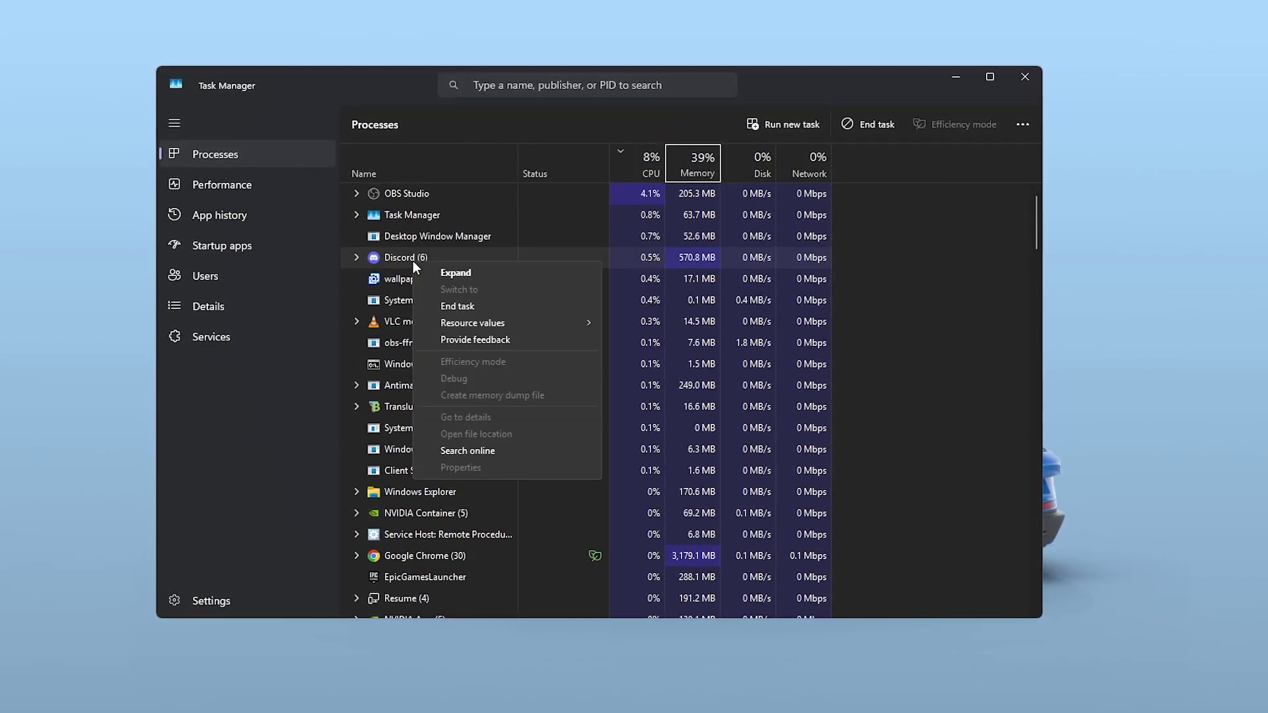
click(461, 303)
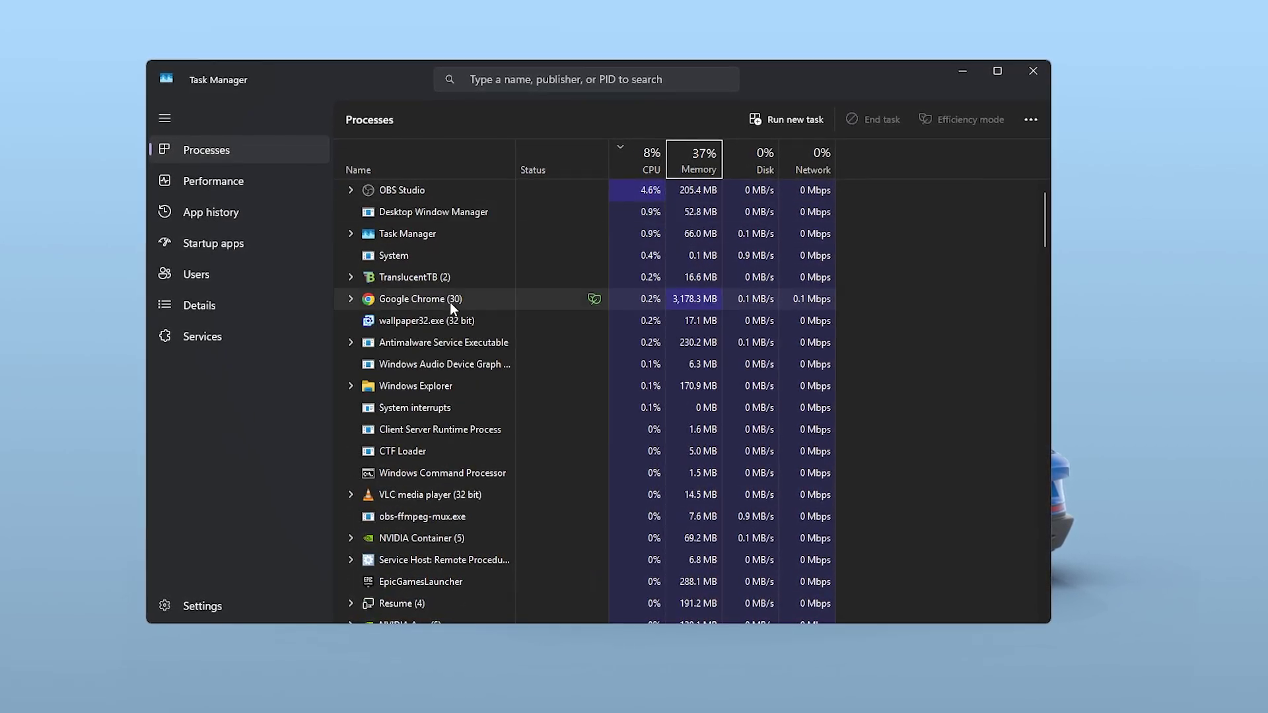
Step: Look further down the running processes and open the list of startup apps
scroll(501, 320, down, 1)
click(255, 242)
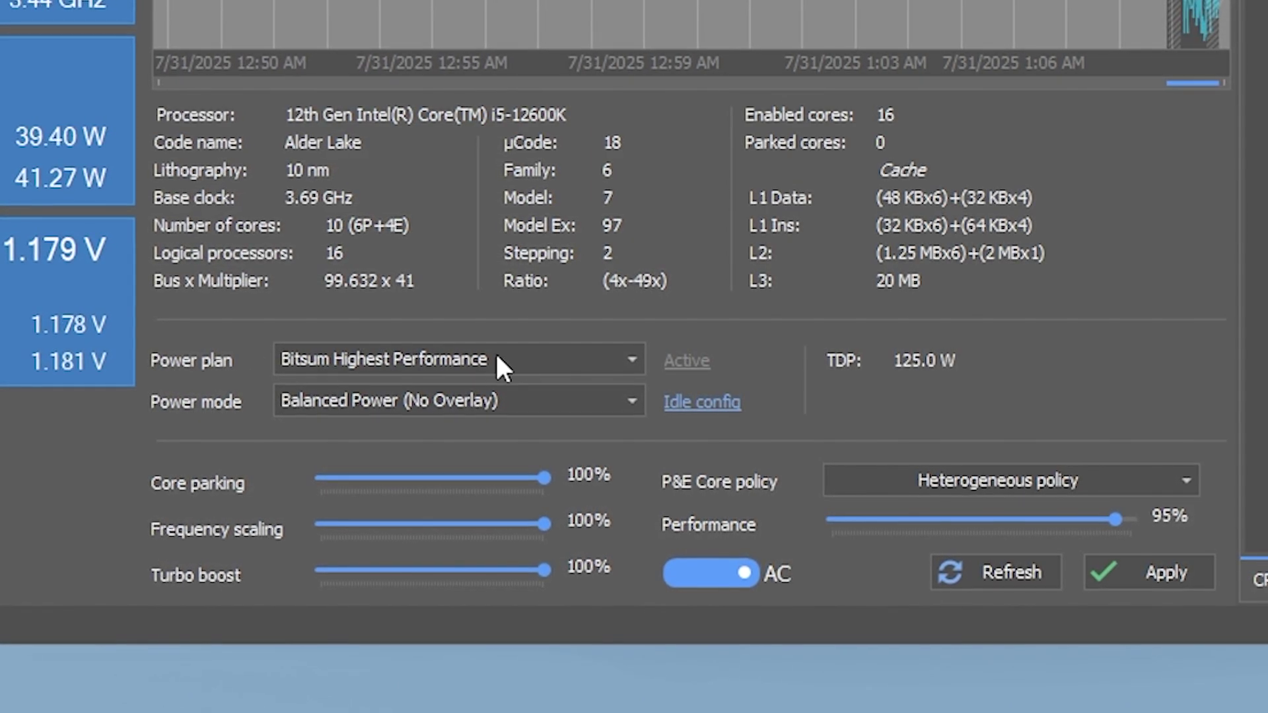
Step: Switch to Quick CPU and choose Ultimate Performance as the power plan
click(371, 359)
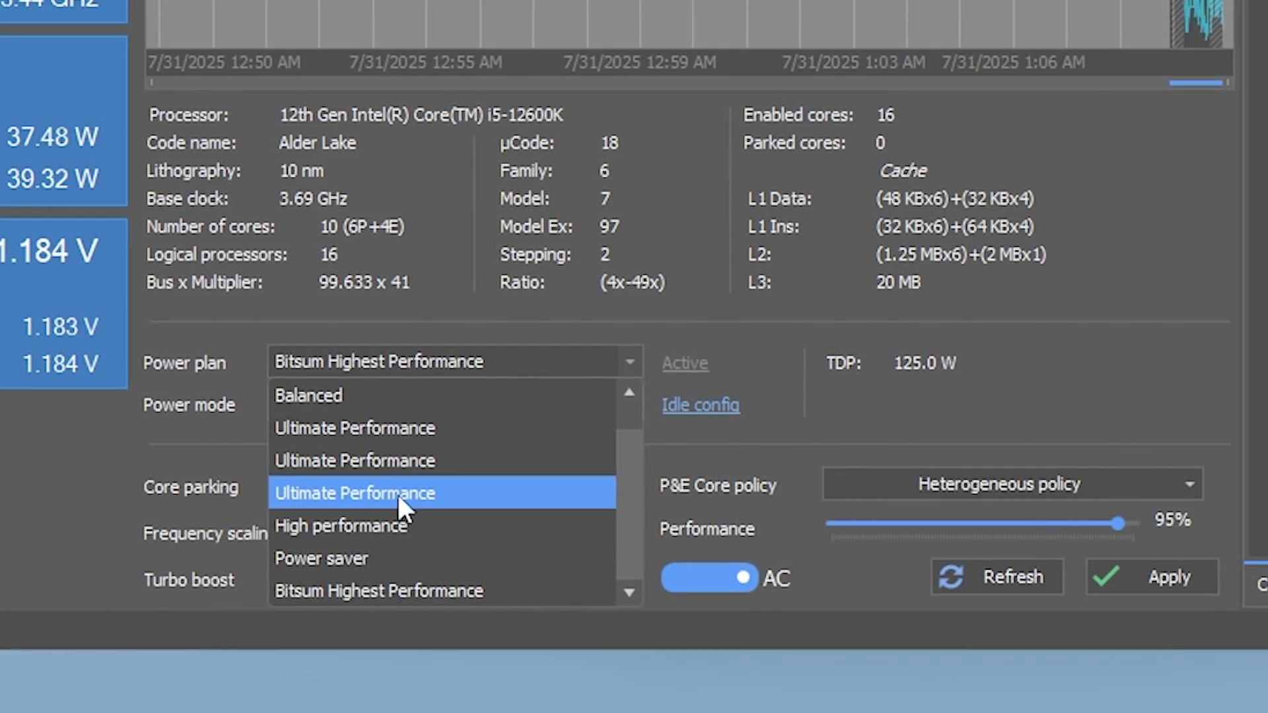
click(371, 523)
click(367, 363)
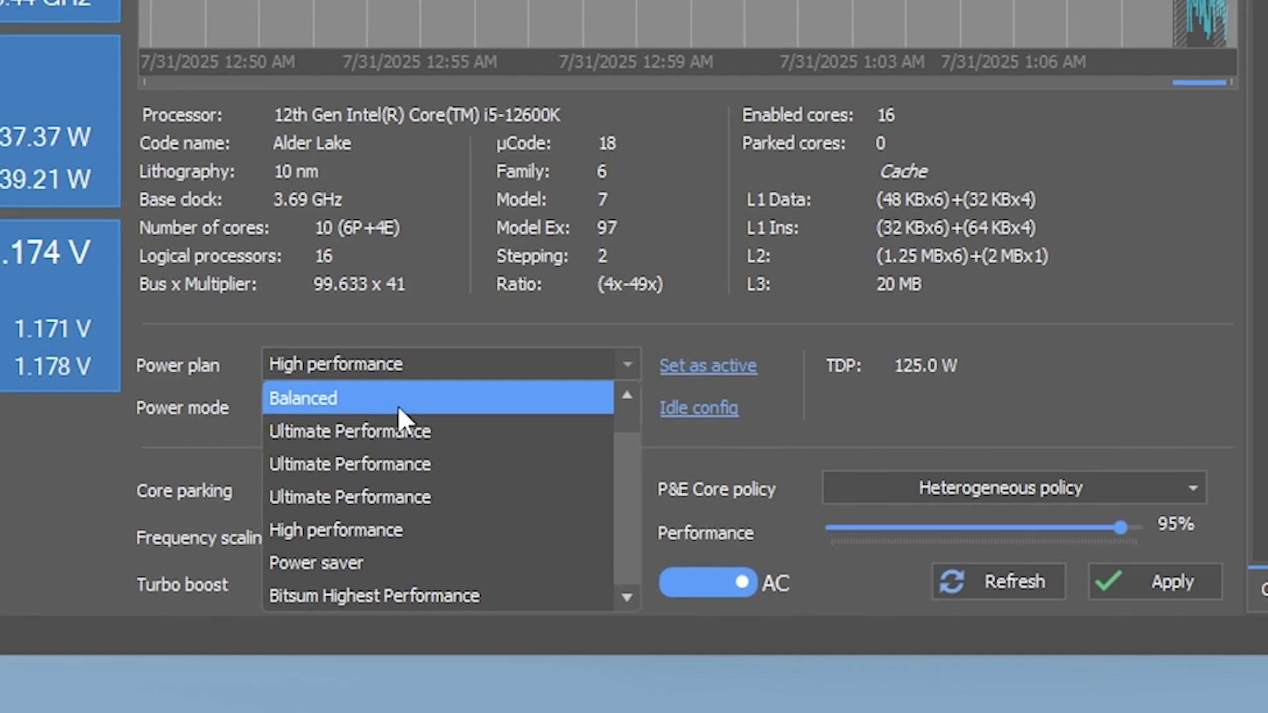
click(346, 430)
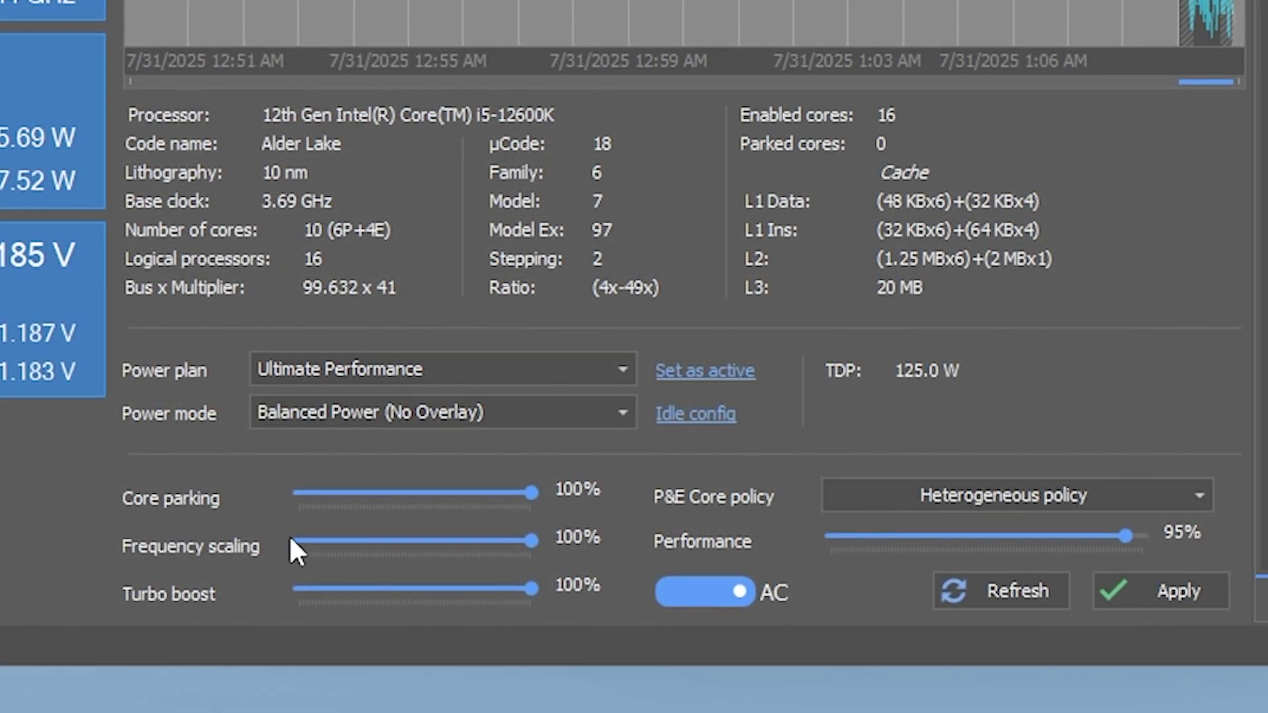
Step: Set core parking, frequency scaling and turbo boost to 100% for the selected power plan
click(528, 493)
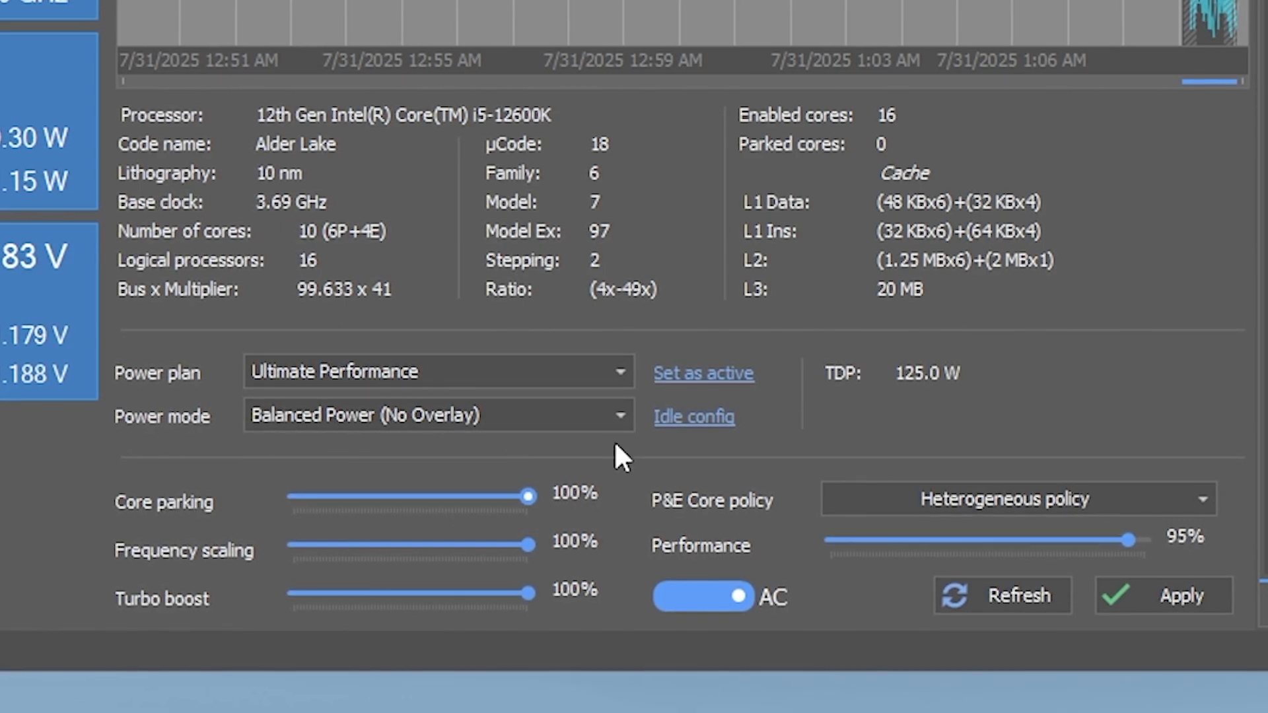
click(489, 546)
drag(485, 551, 569, 546)
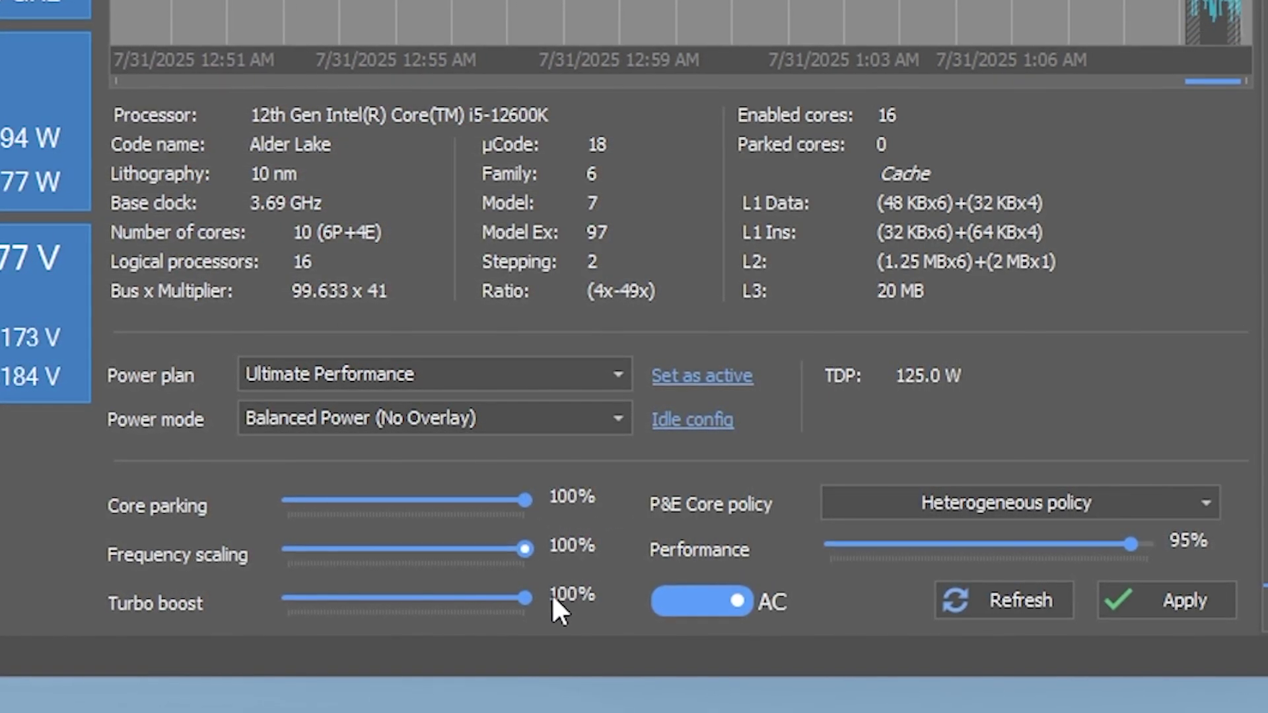
drag(527, 595, 561, 581)
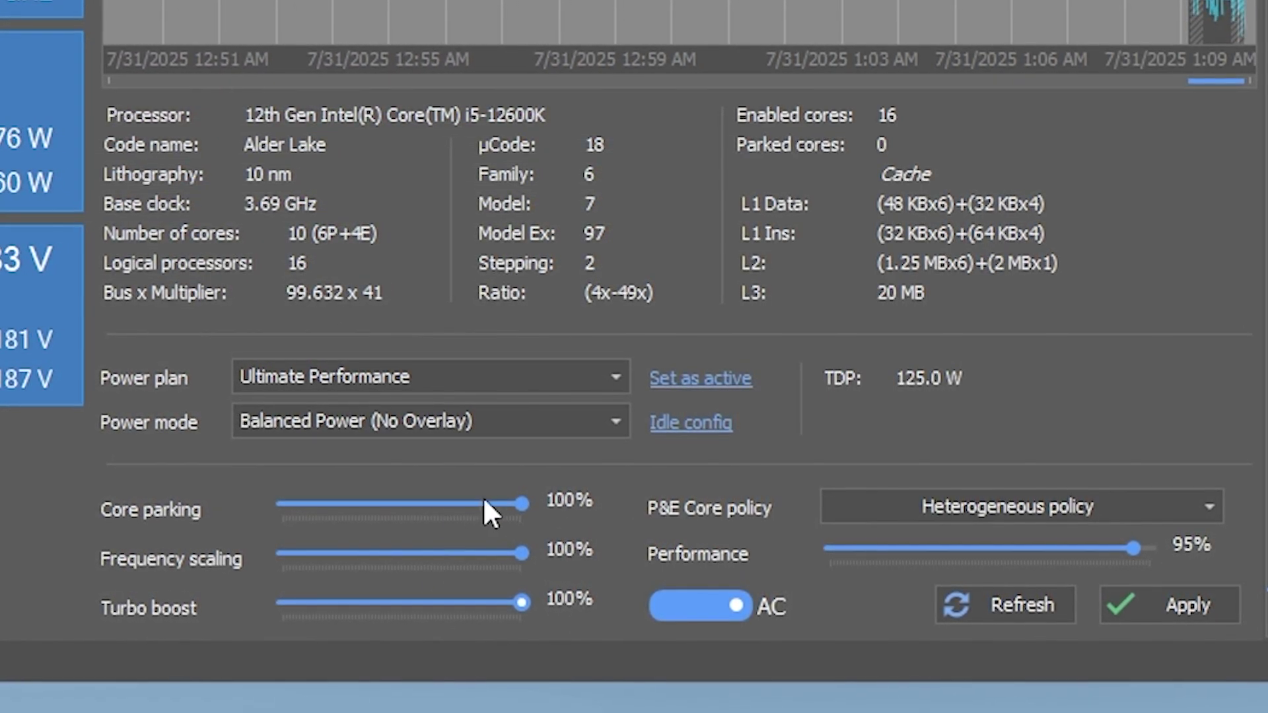
Step: Raise the Performance setting to 100%, apply the Quick CPU changes and dismiss the confirmation
drag(1137, 549, 1162, 557)
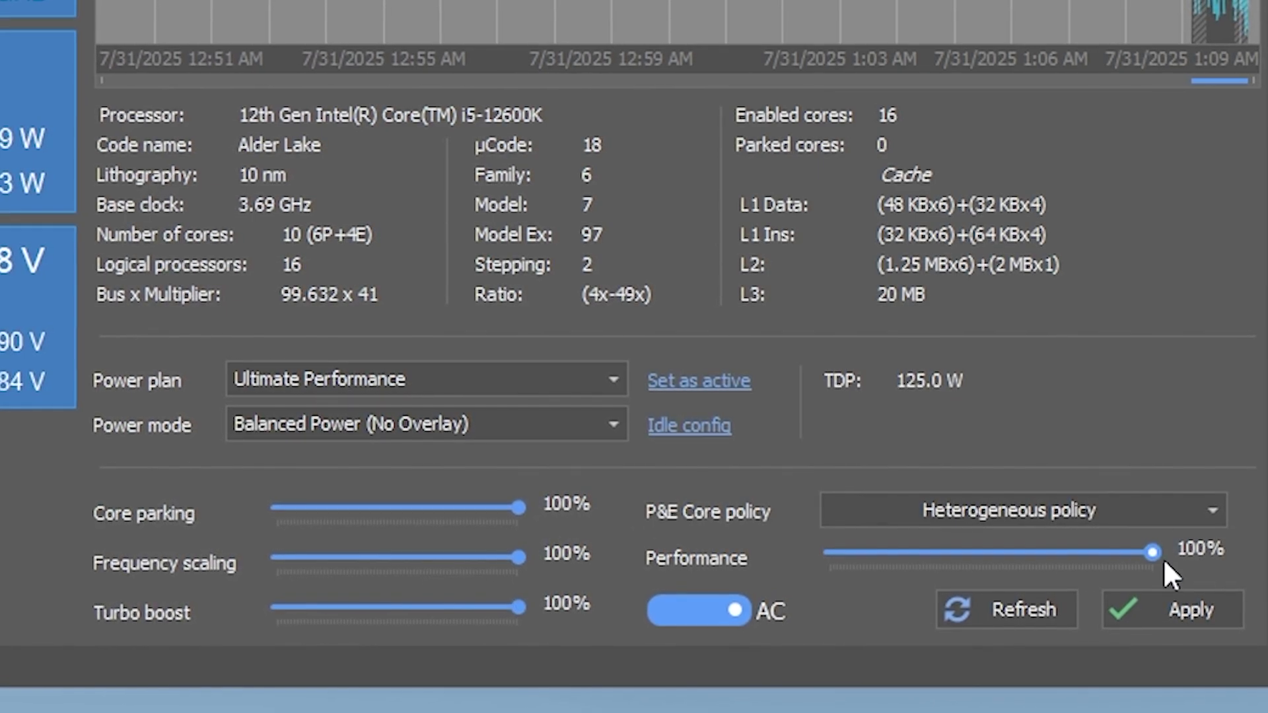
click(1153, 600)
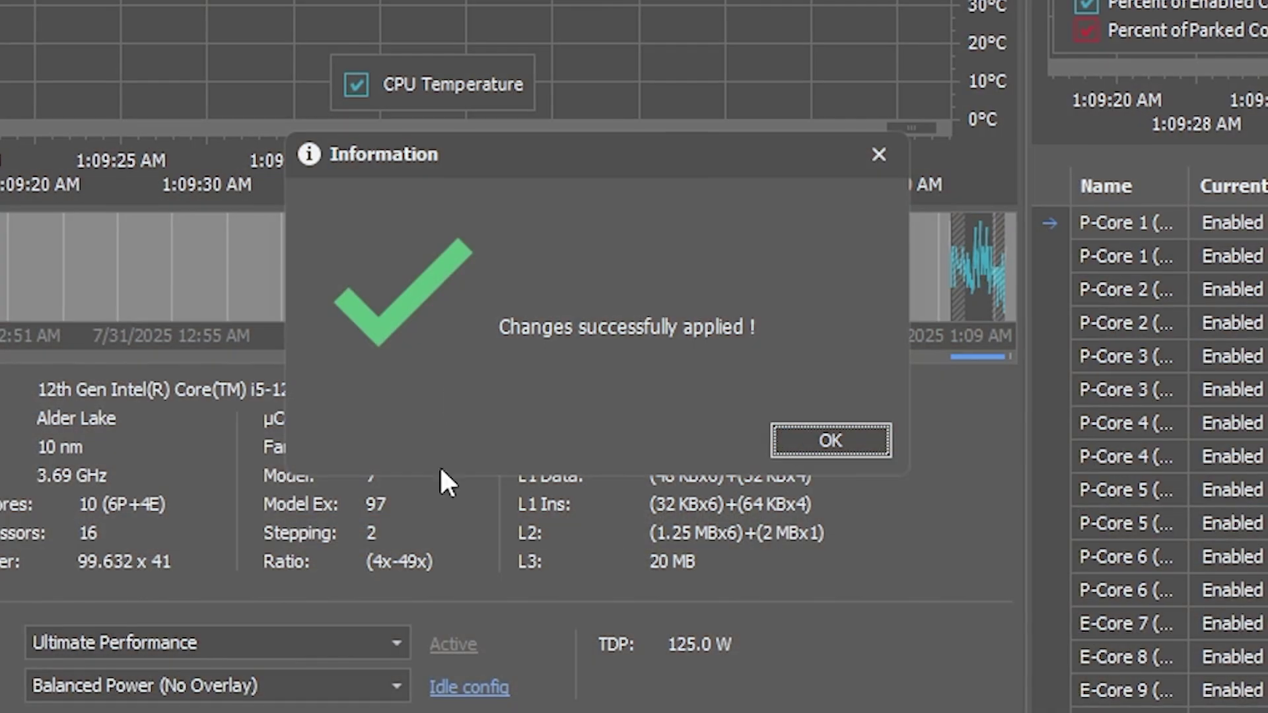
click(865, 439)
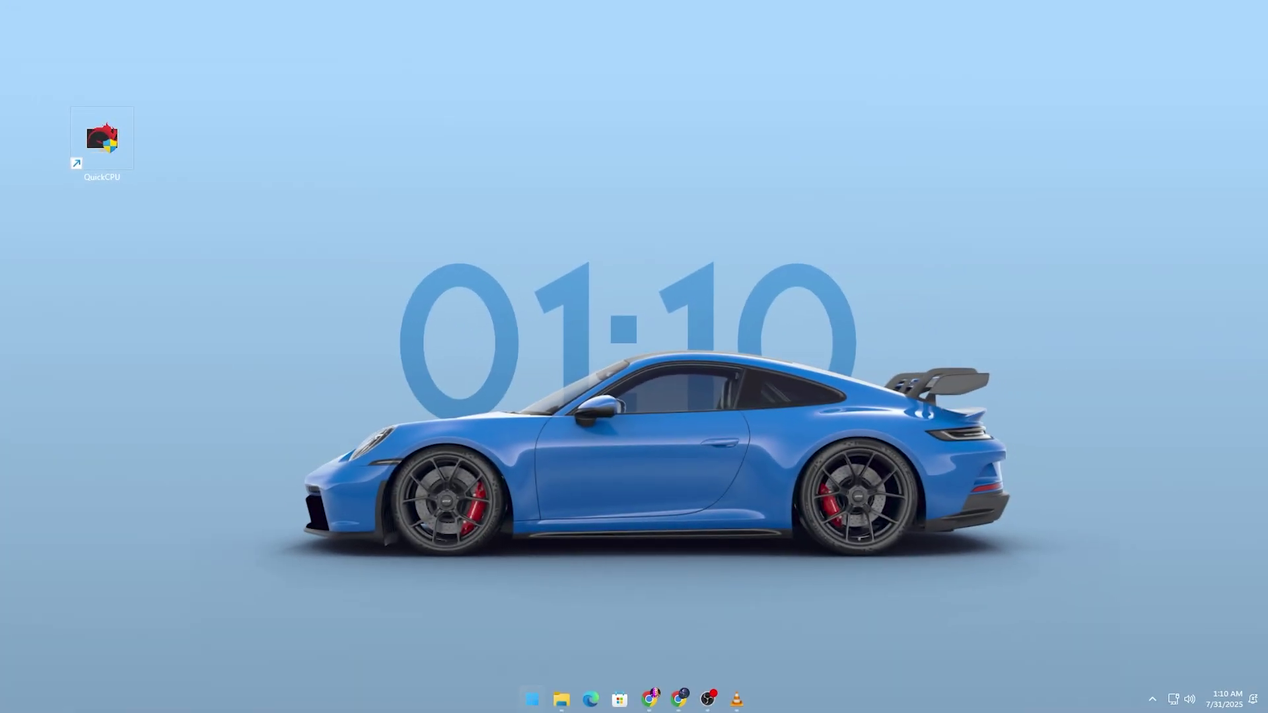
Step: Search Windows for "edit power plan", open it and bring up the plan's advanced power settings
key(super)
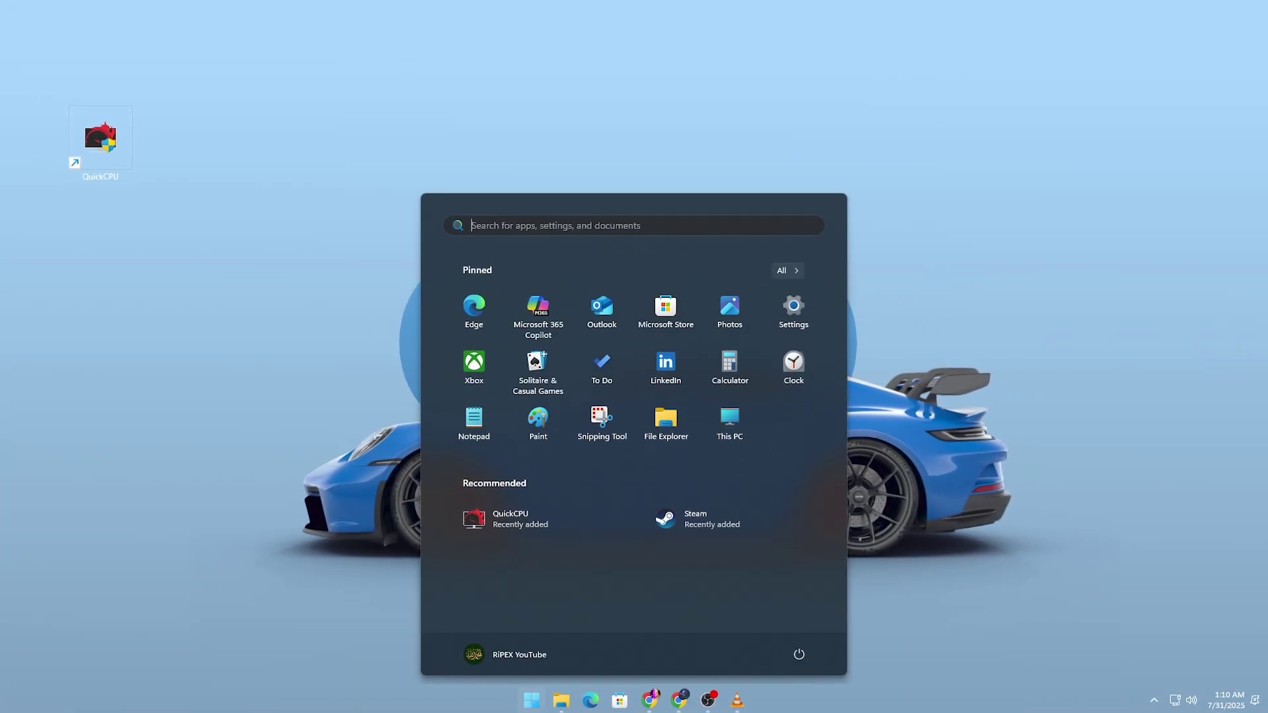
text(edit power plan)
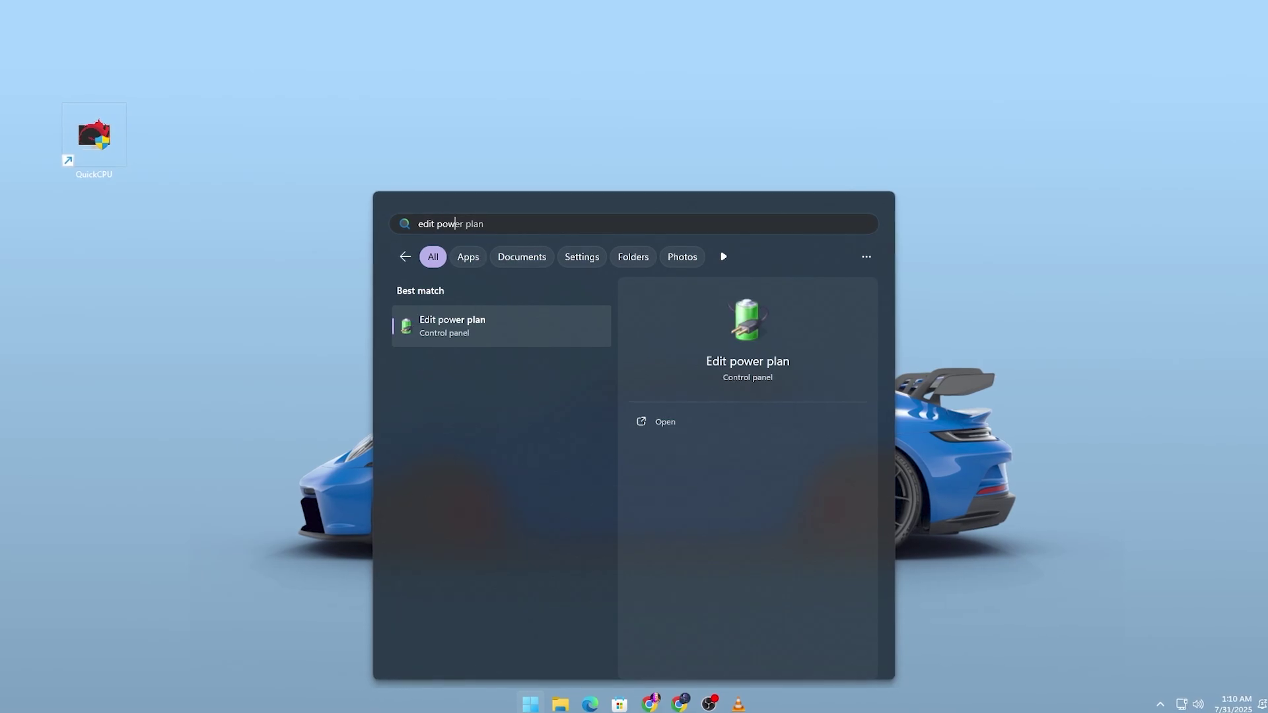
key(Return)
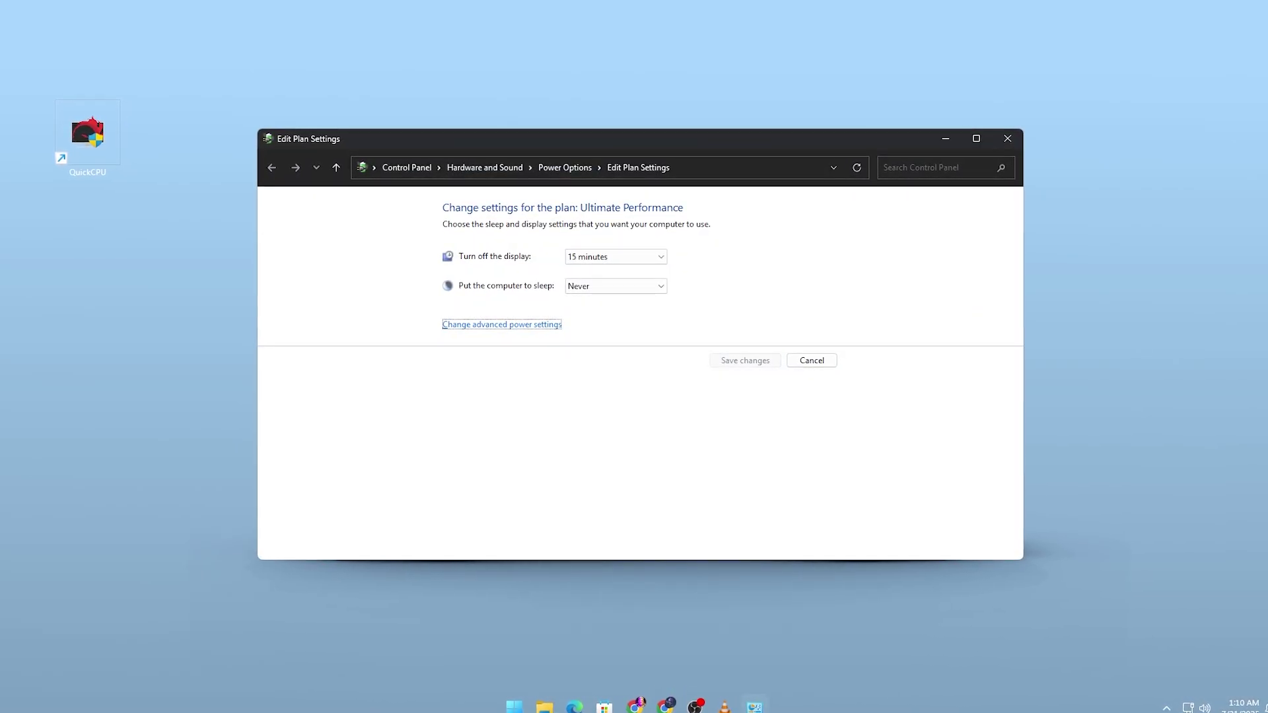
click(493, 324)
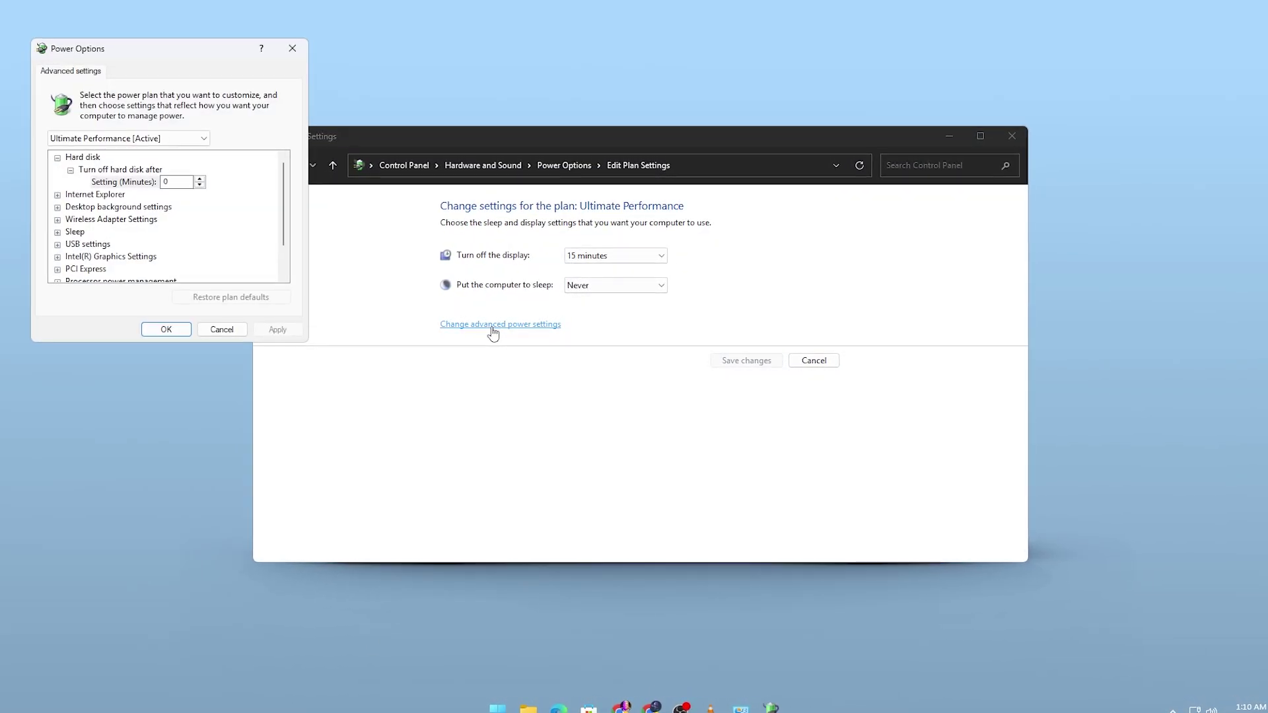
drag(182, 43, 652, 199)
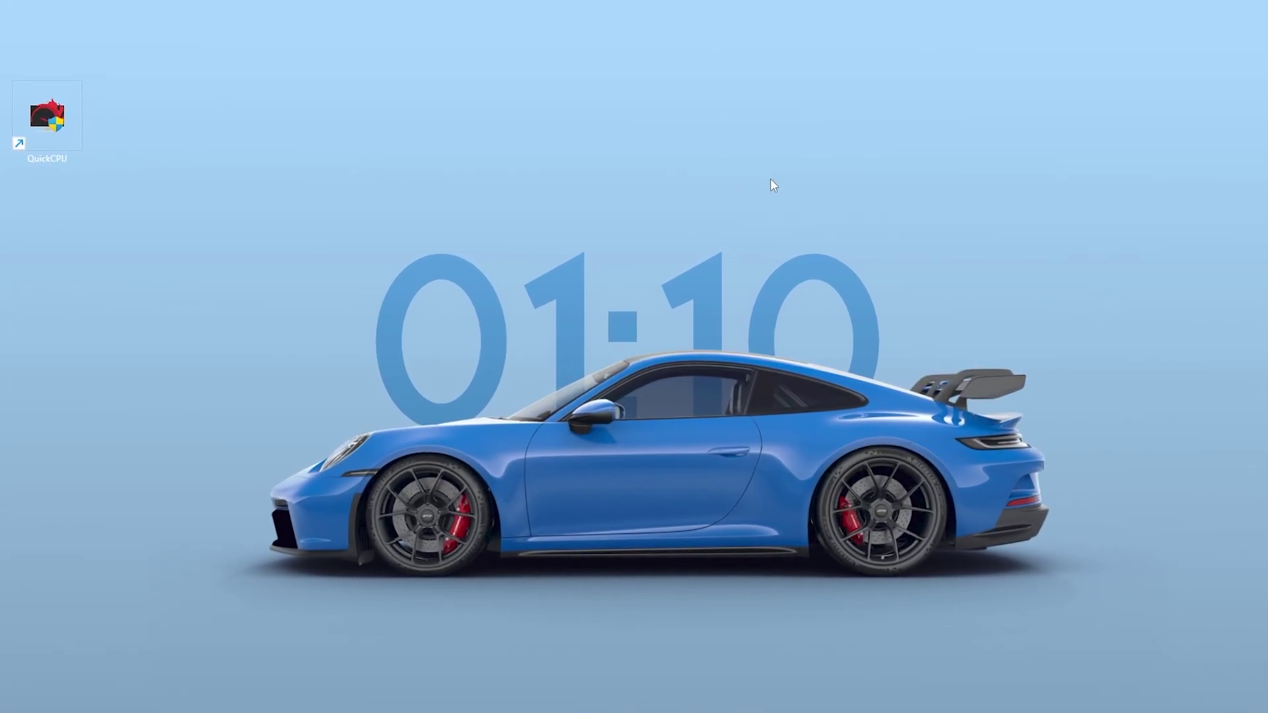
key(super)
key(super)
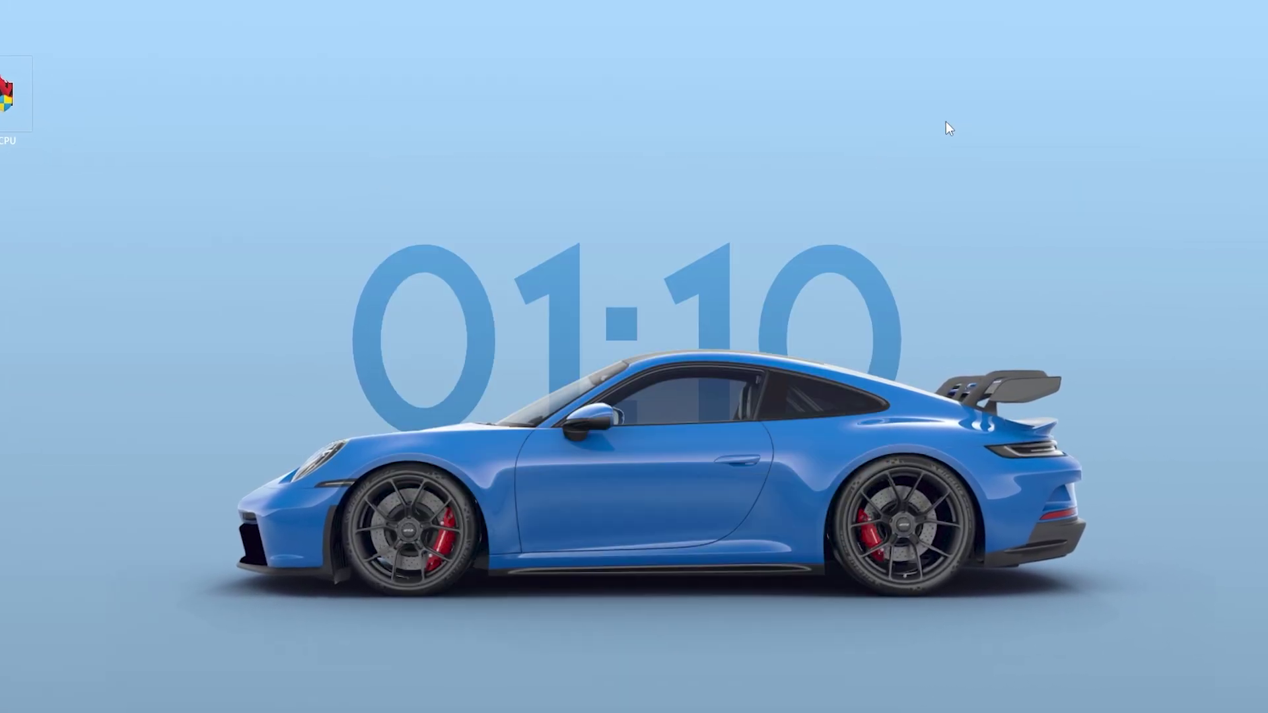
Step: Open System Configuration by running msconfig from the Run dialog
key(super+r)
drag(44, 585, 606, 351)
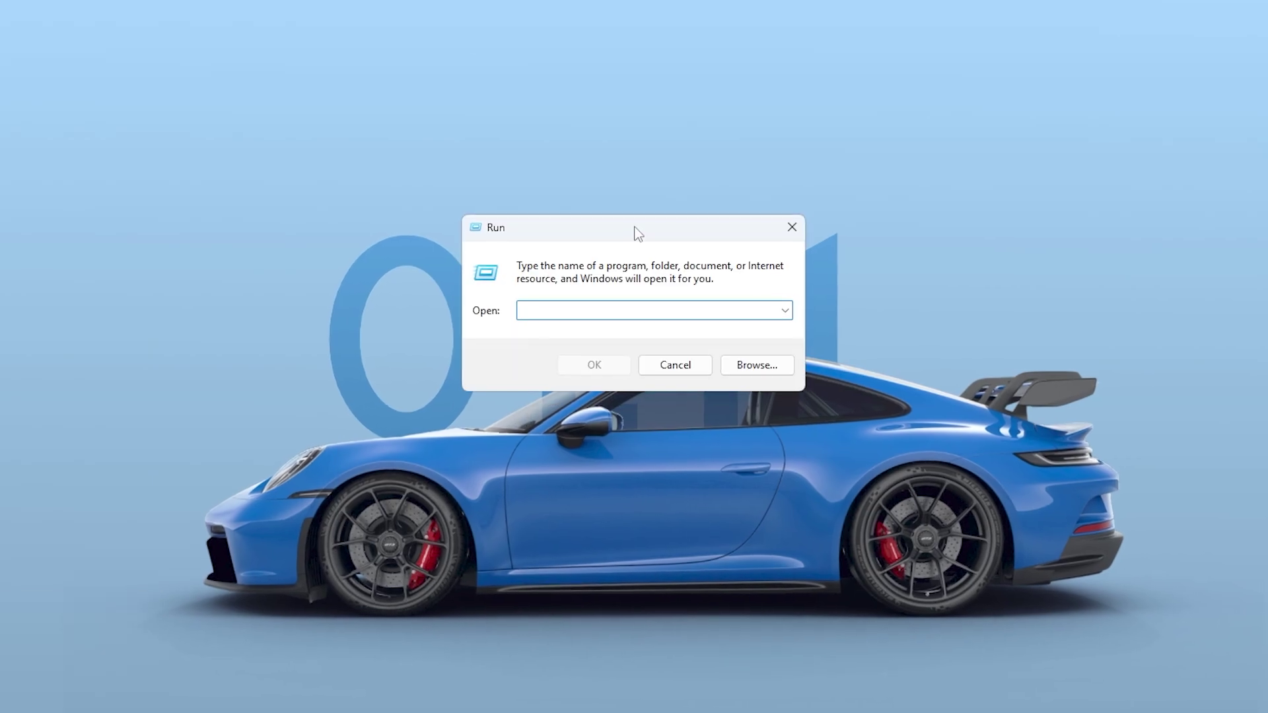
text(msconfig)
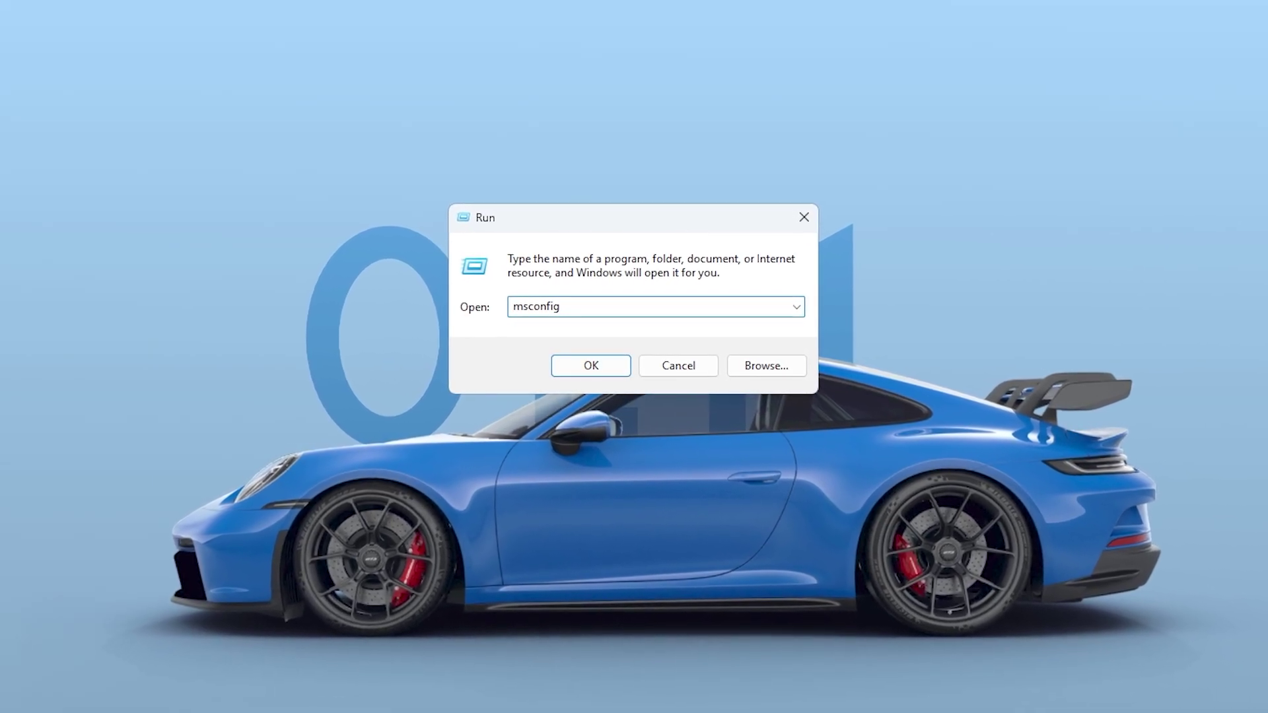
key(Return)
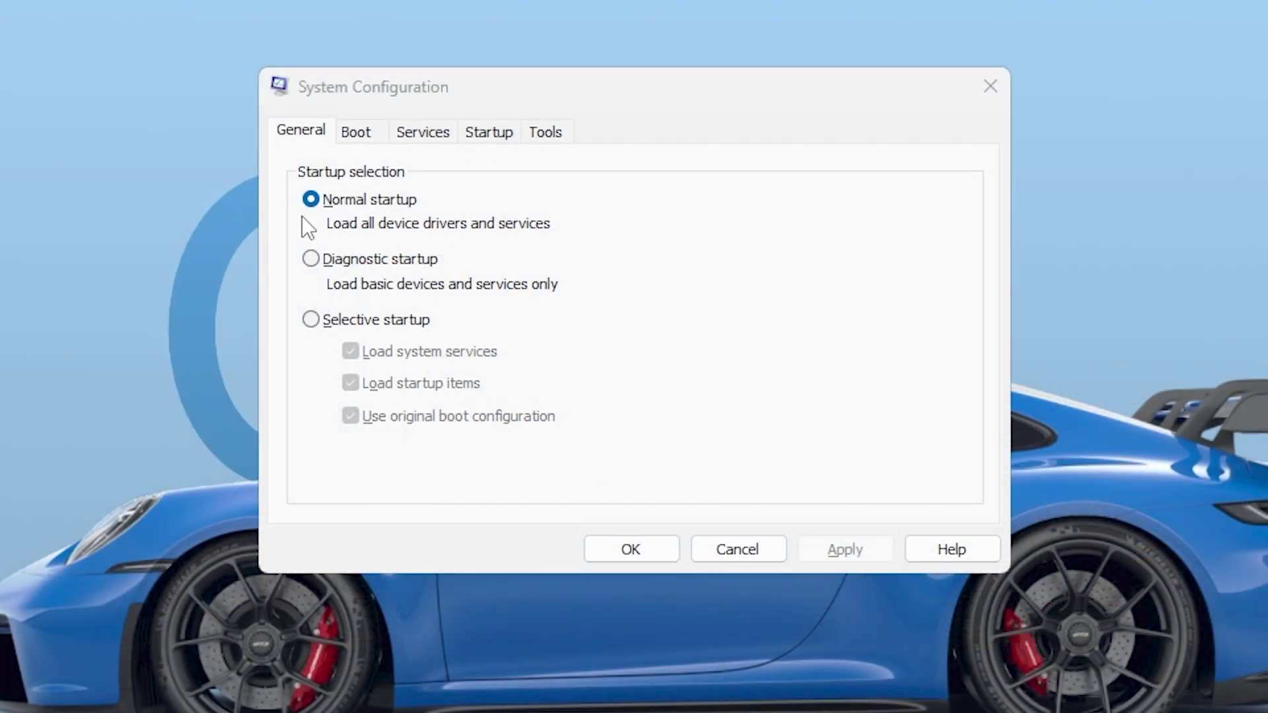
Step: Hide all Microsoft services in System Configuration's service list and review the remaining third-party services
click(423, 134)
click(293, 502)
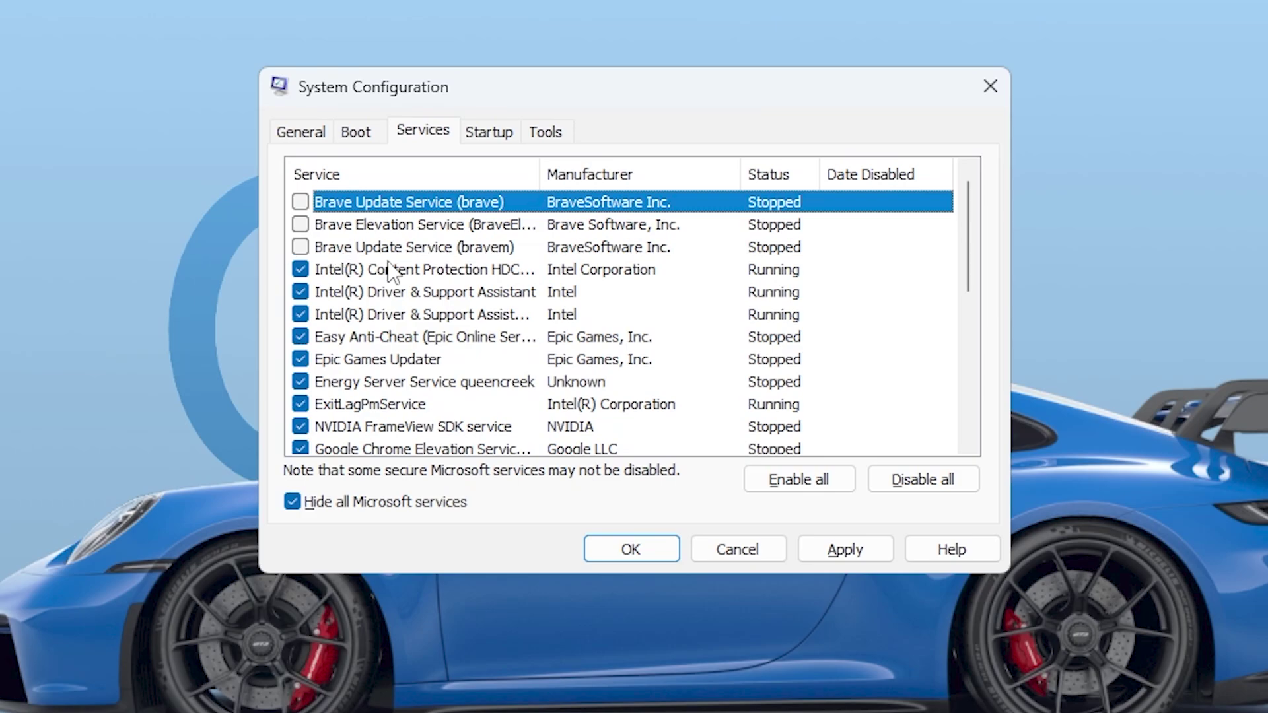
scroll(393, 274, down, 2)
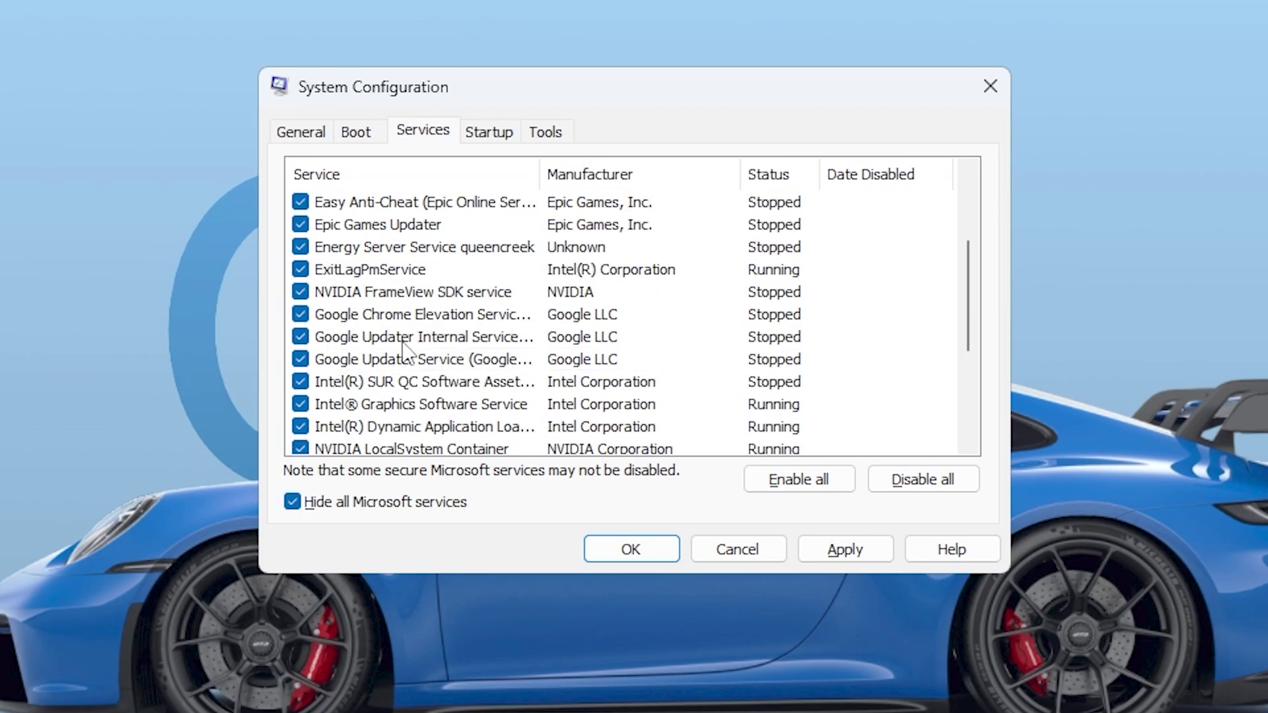
scroll(406, 360, down, 3)
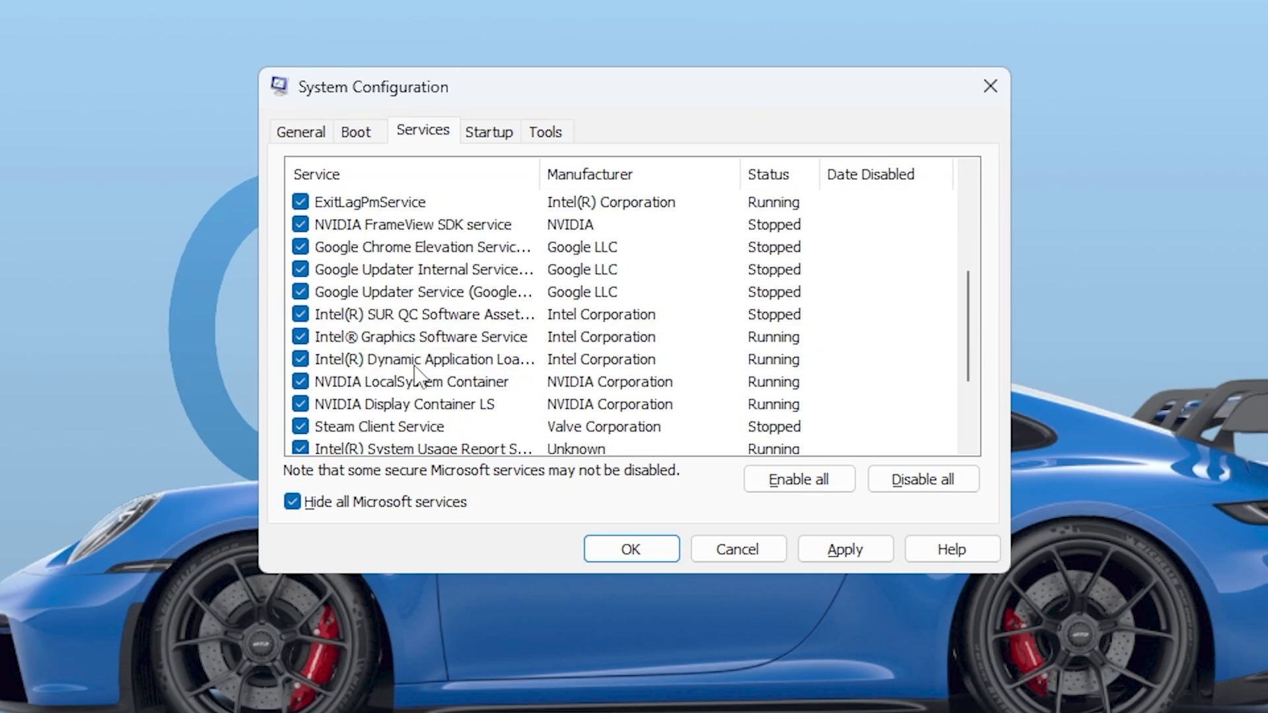
Step: Go to the startup section of System Configuration and open the tool that manages startup items
click(489, 136)
click(629, 211)
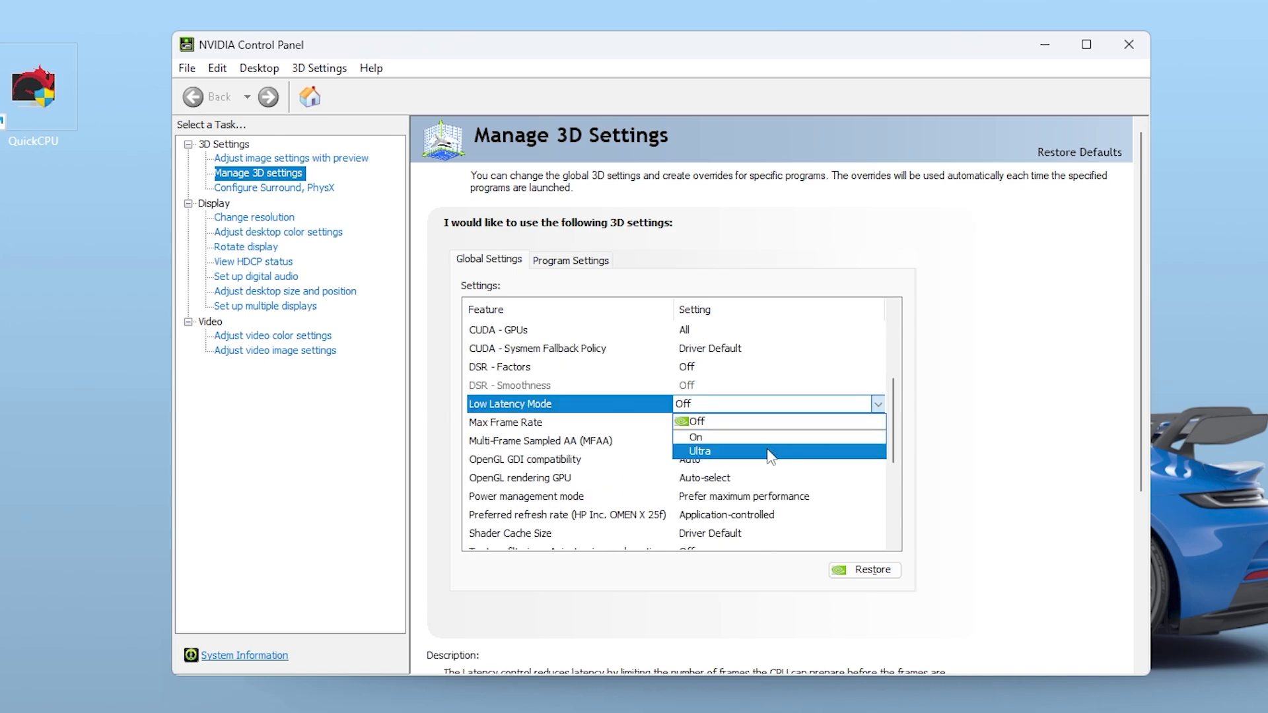
Step: Look through the remaining global 3D settings below Low Latency Mode in the NVIDIA Control Panel
scroll(563, 449, down, 5)
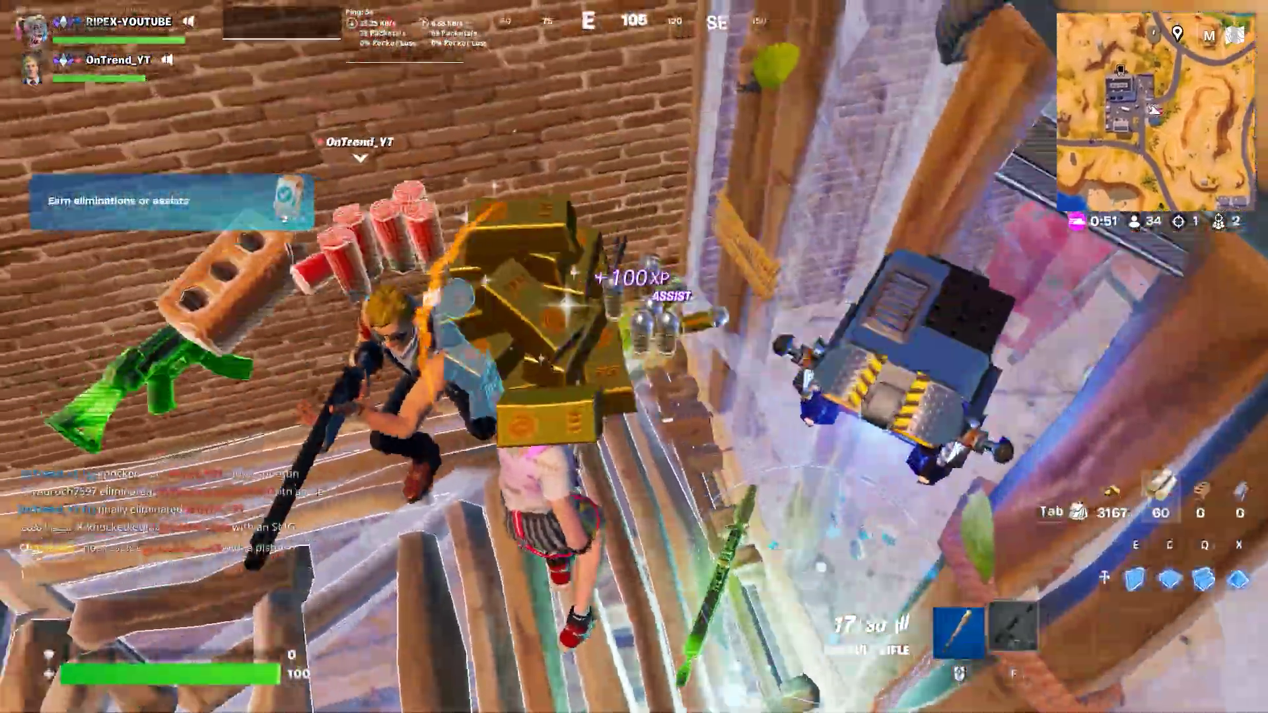
key(Tab)
drag(998, 504, 834, 504)
key(Tab)
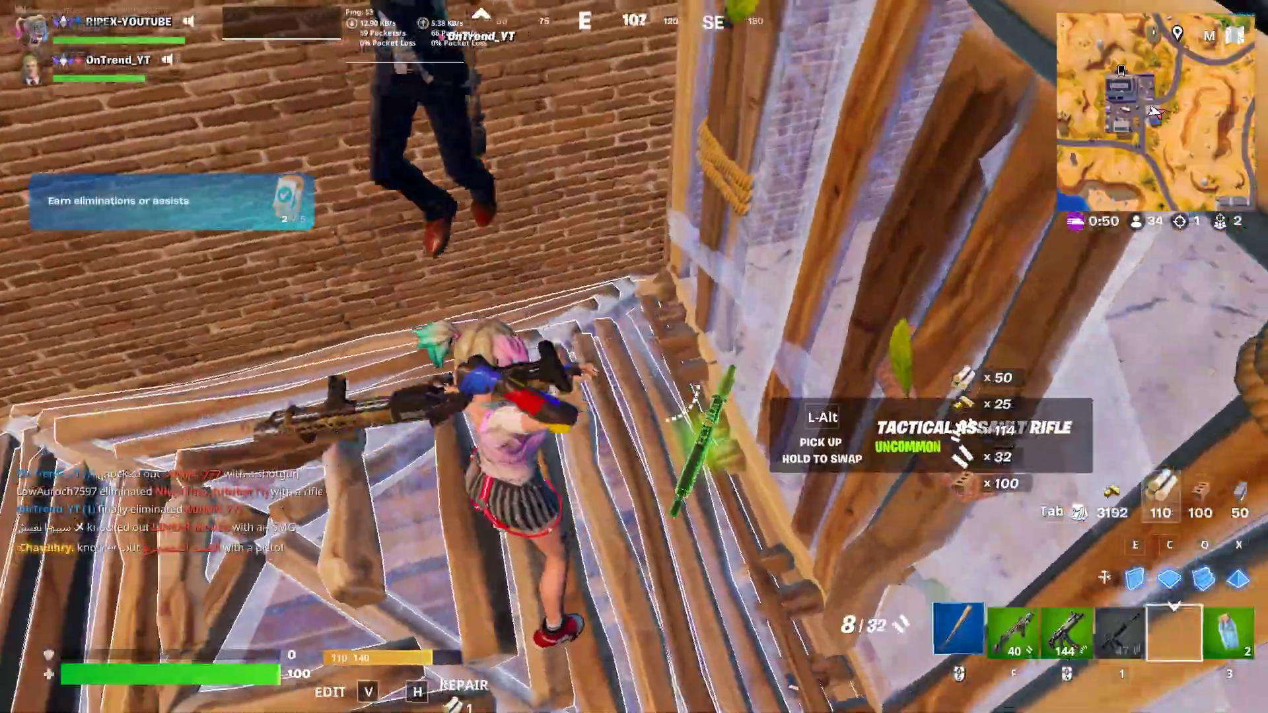
key(x)
click(634, 357)
click(634, 357)
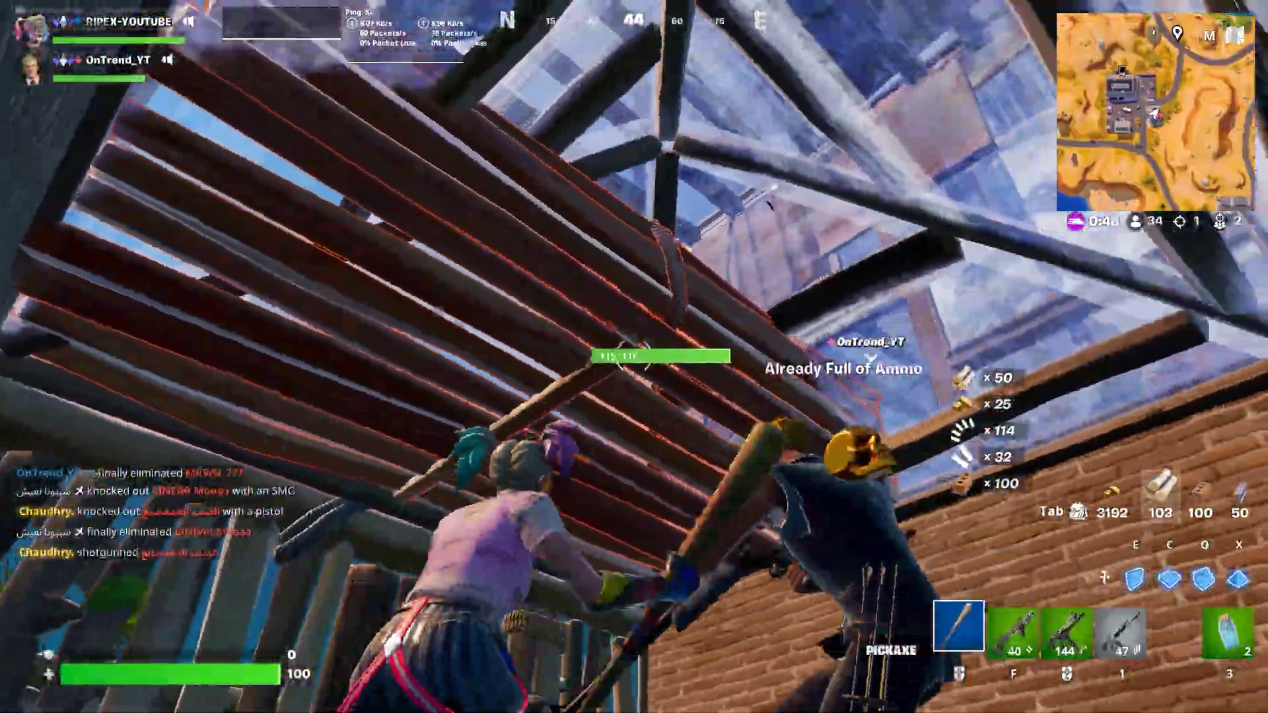
key(f)
key(v)
key(q)
click(634, 357)
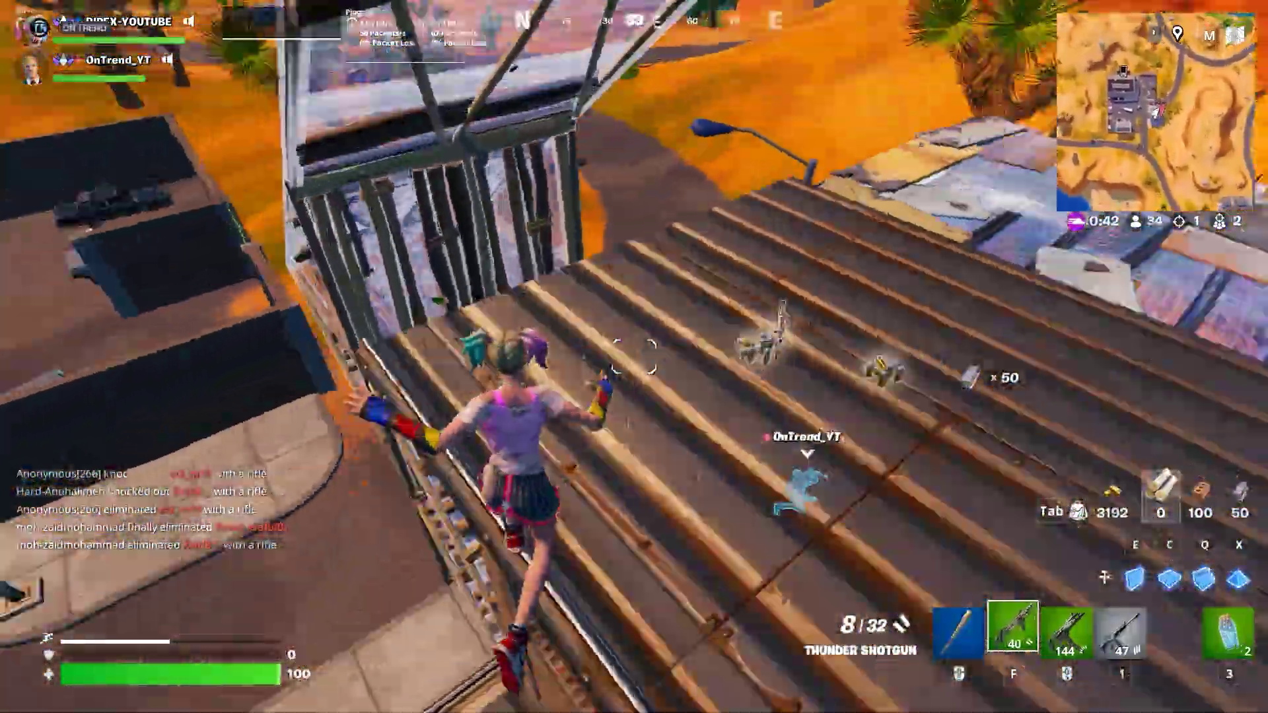
key(e)
click(634, 356)
key(c)
click(634, 357)
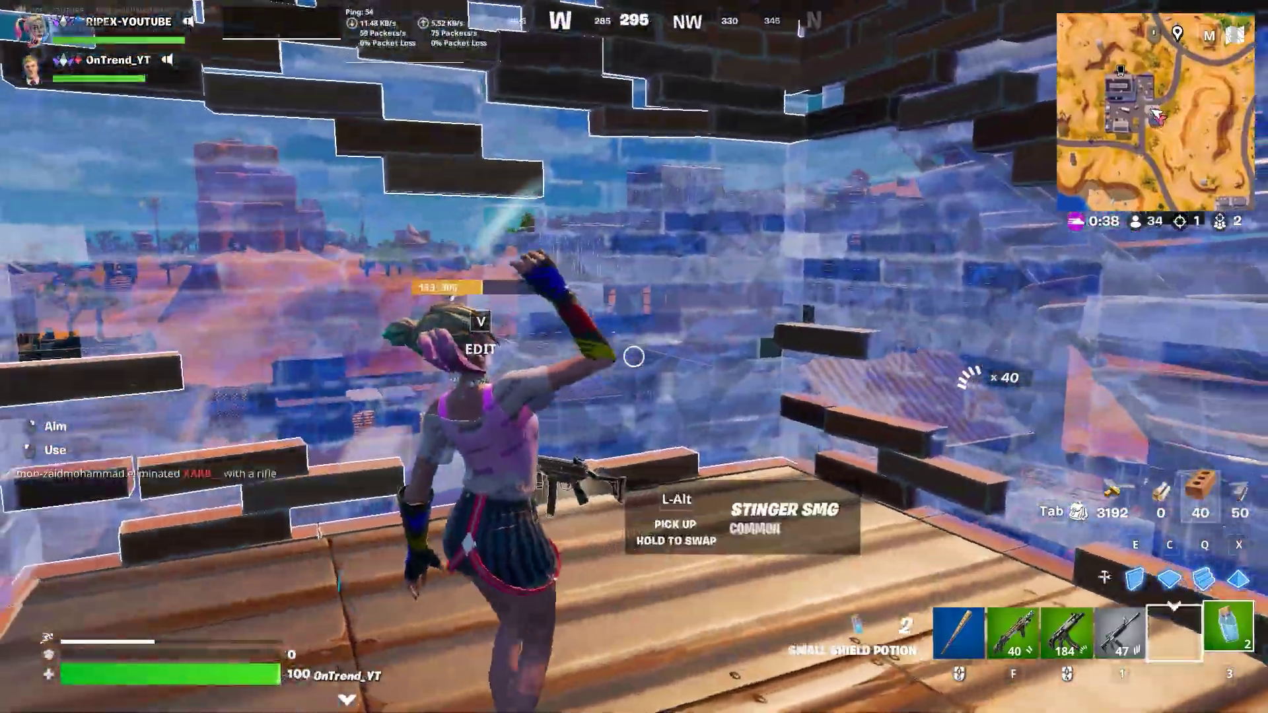
click(634, 356)
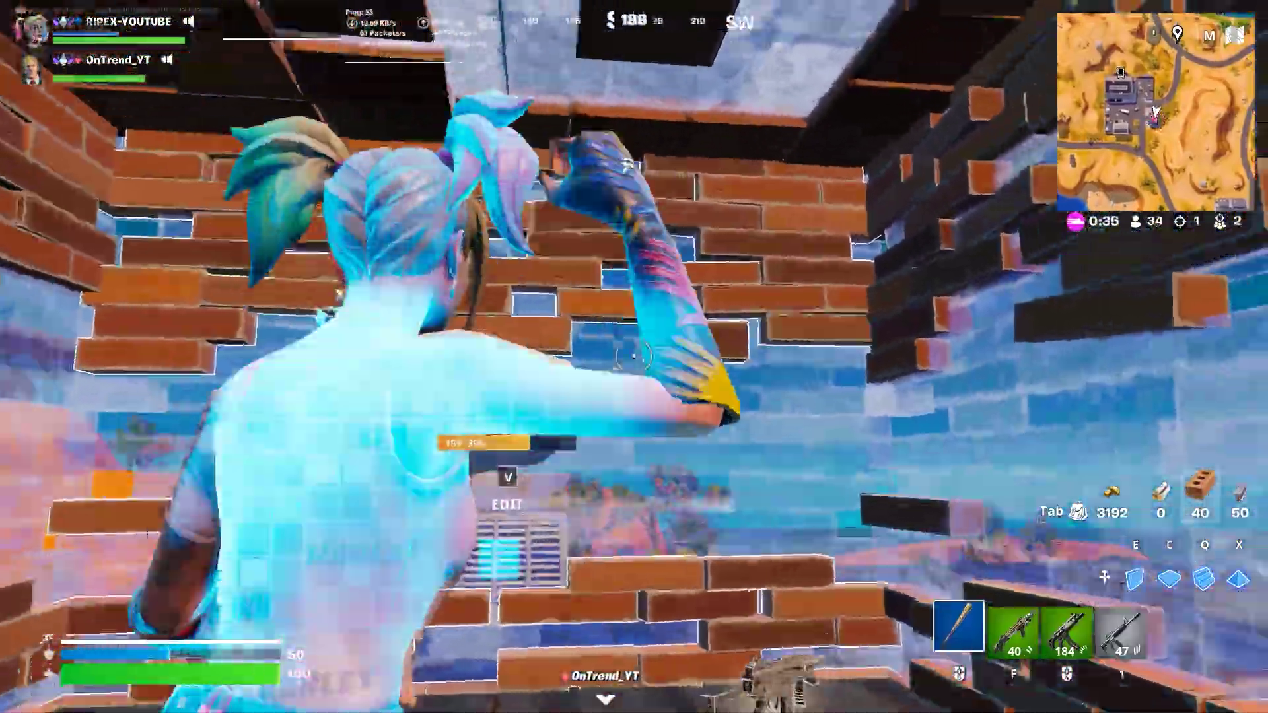
key(q)
click(634, 356)
key(v)
click(634, 356)
key(1)
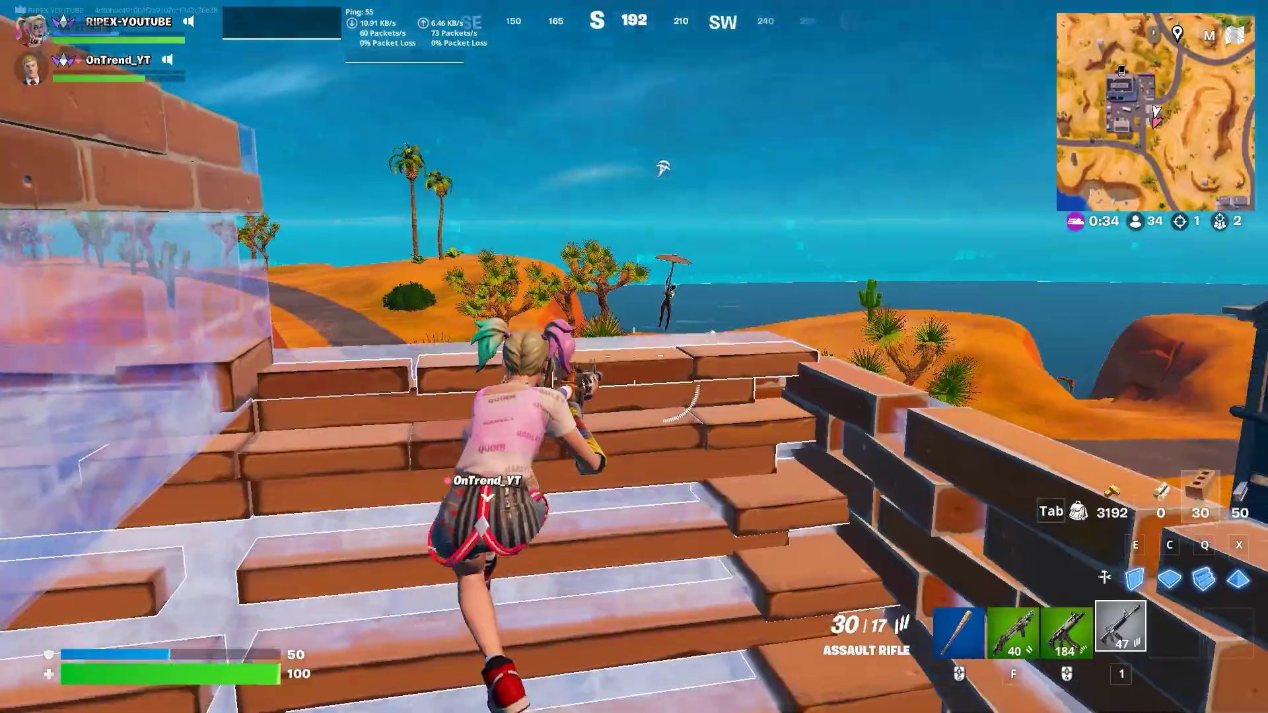
click(634, 357)
key(f)
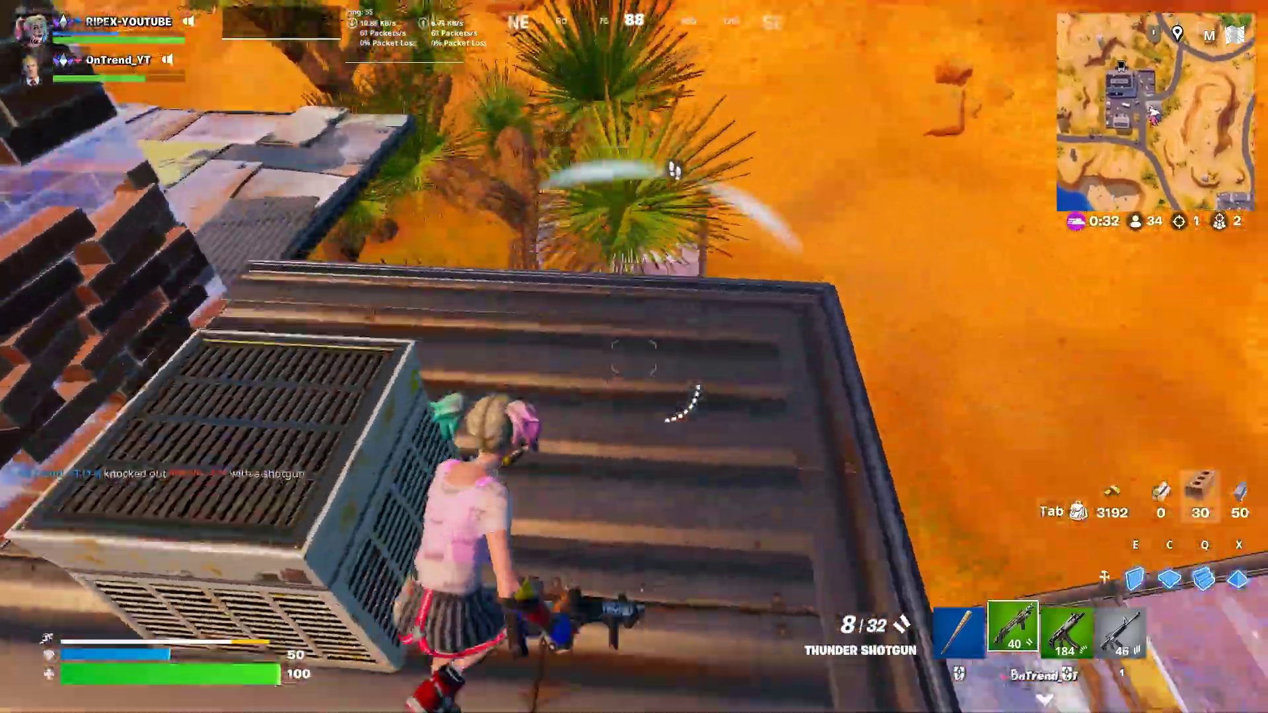
click(634, 356)
click(634, 357)
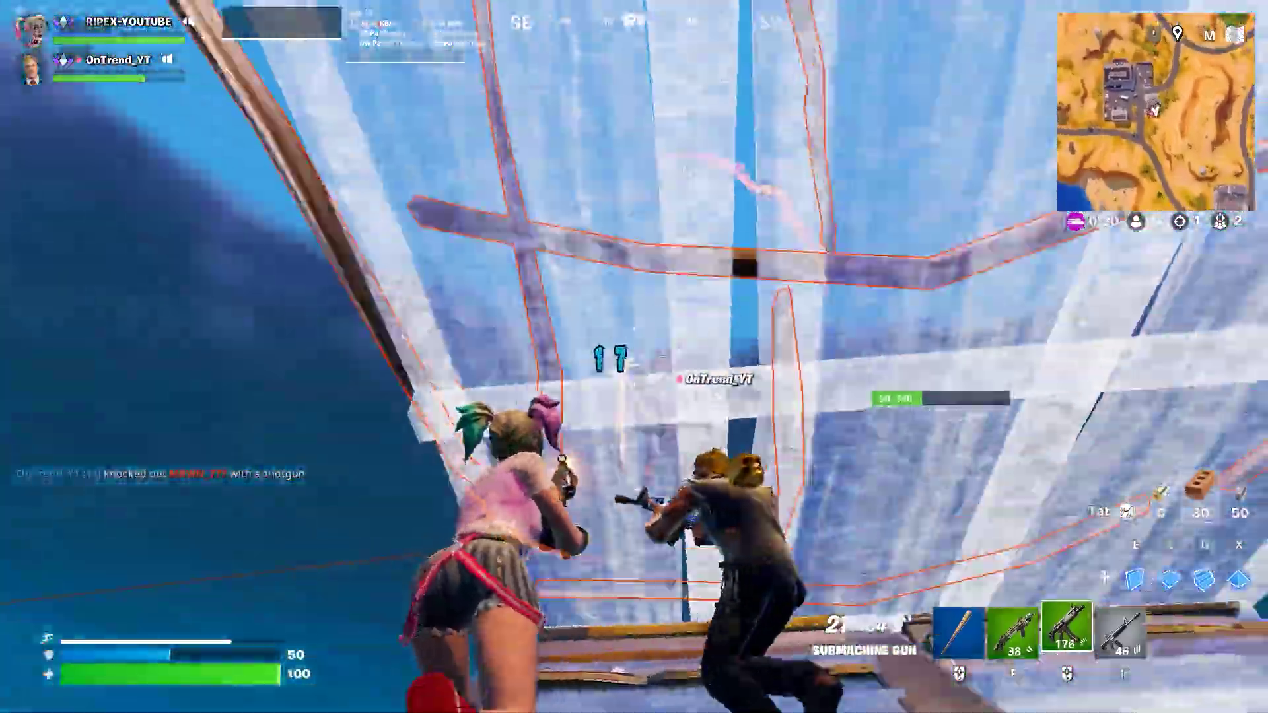
key(f)
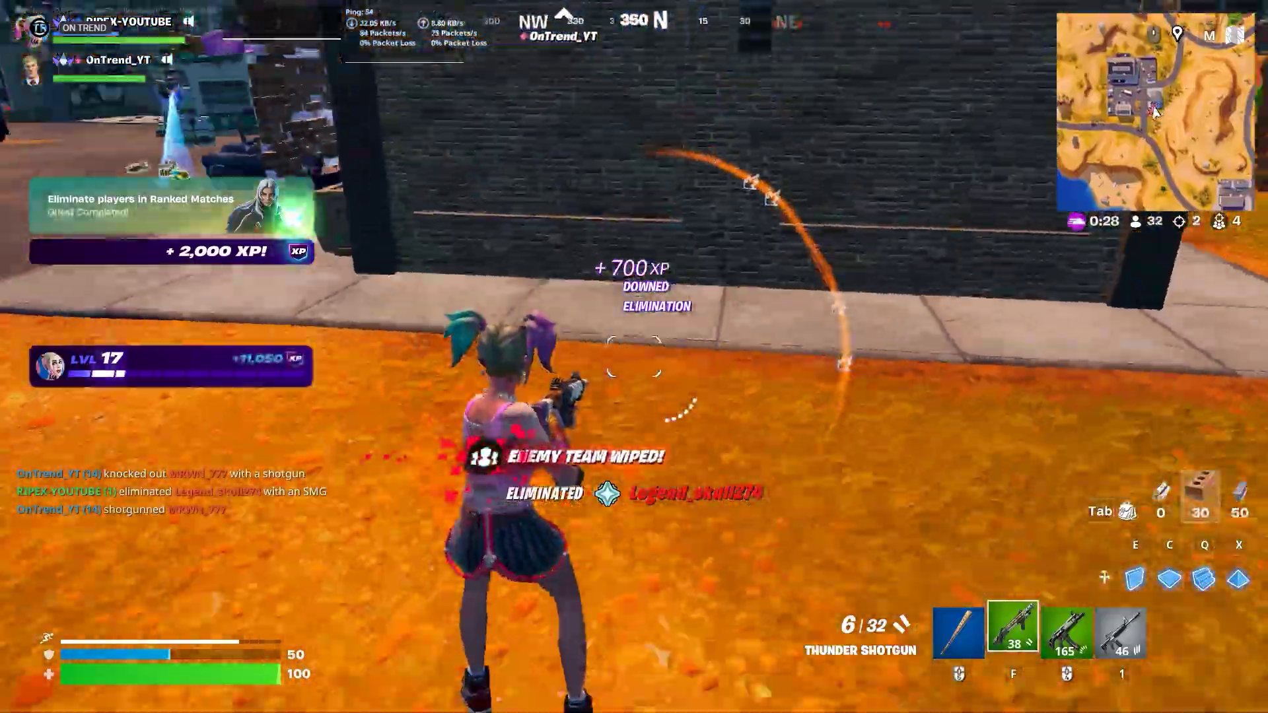
key(alt)
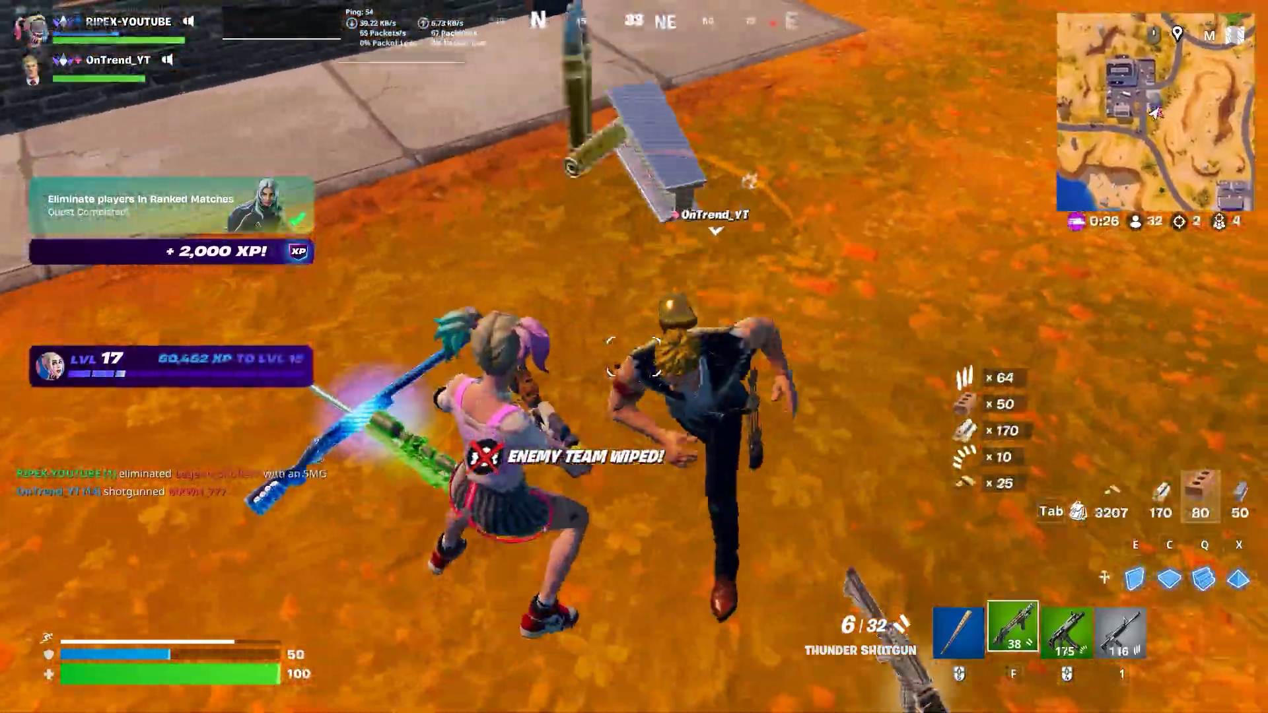
key(alt)
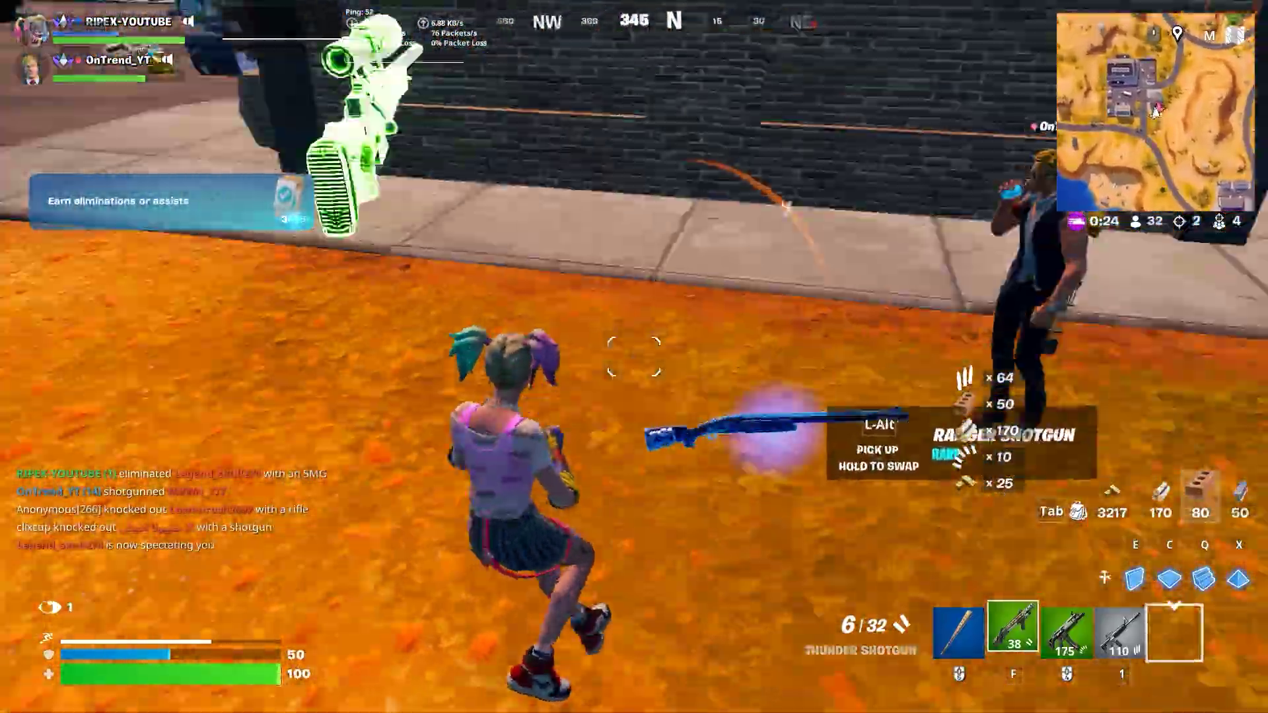
key(XF86Forward)
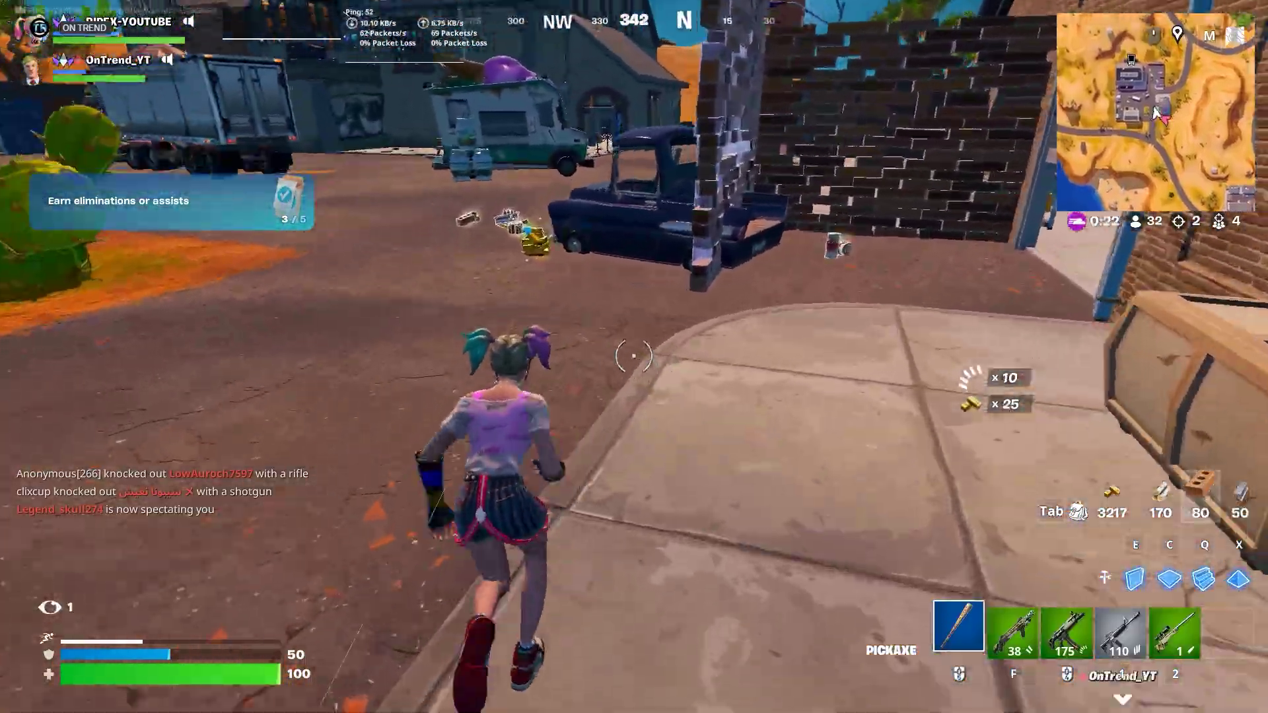
key(alt)
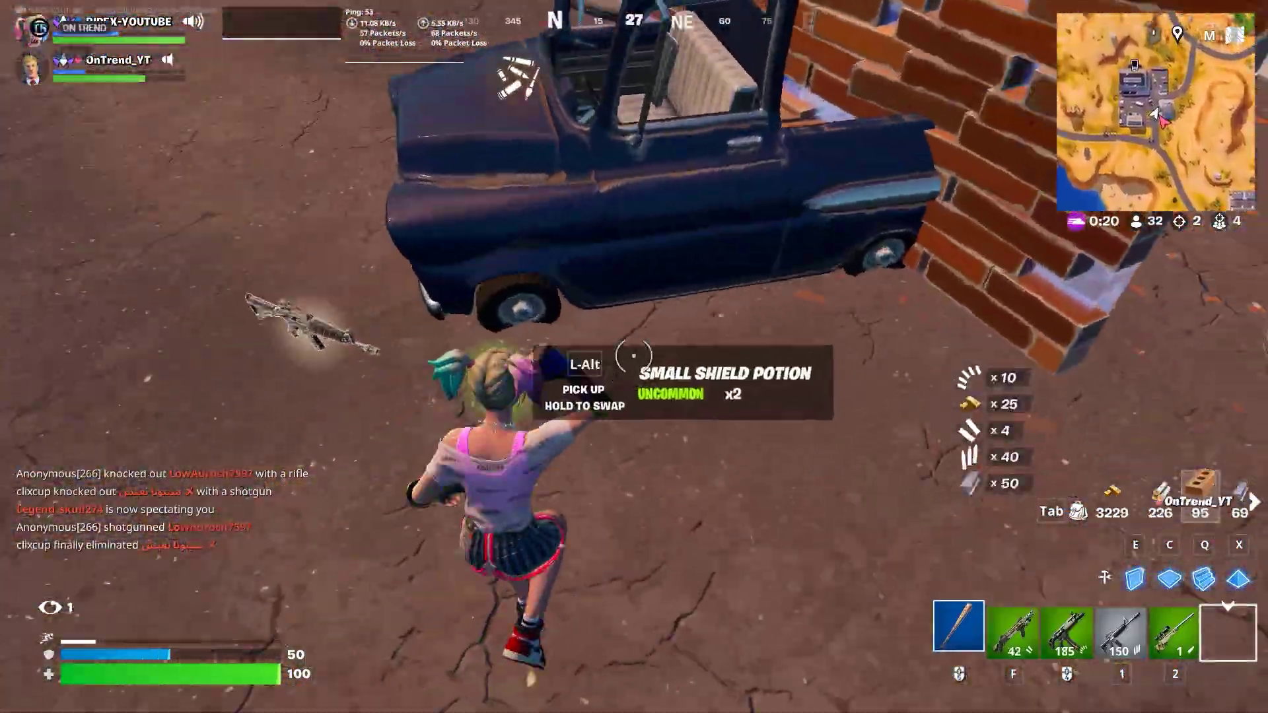
key(alt)
key(3)
click(634, 356)
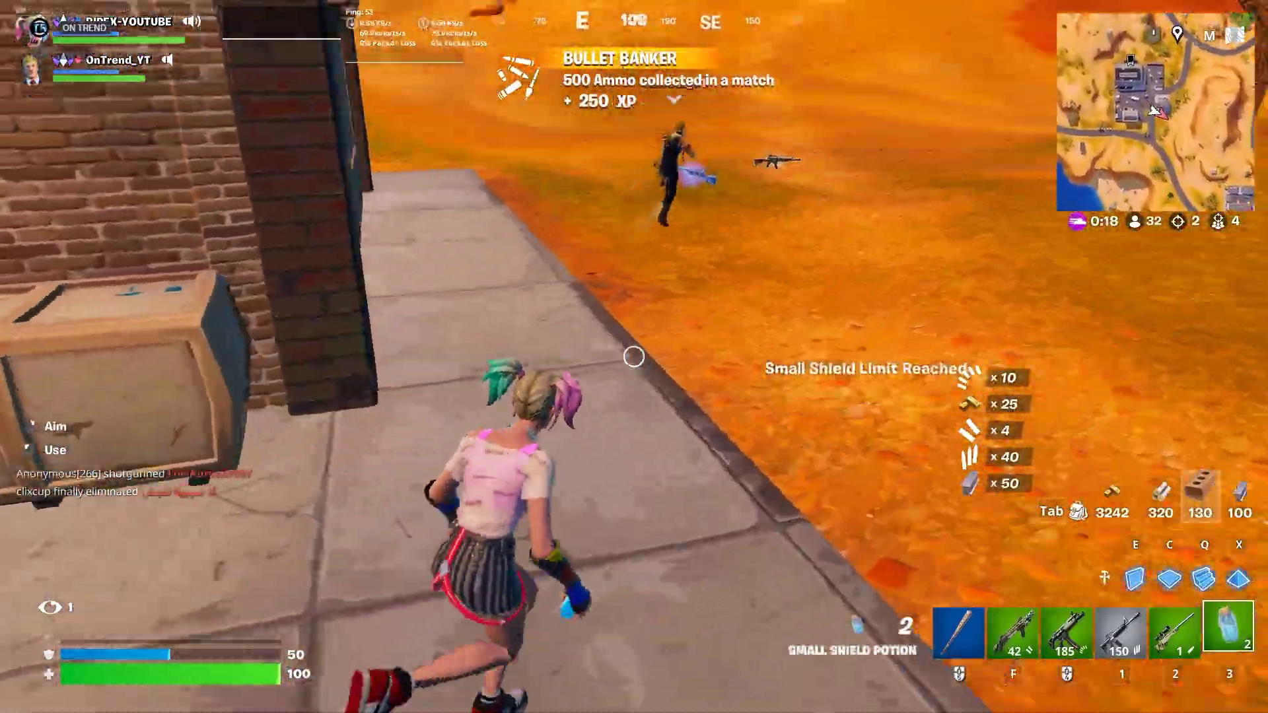
key(f)
key(r)
key(r)
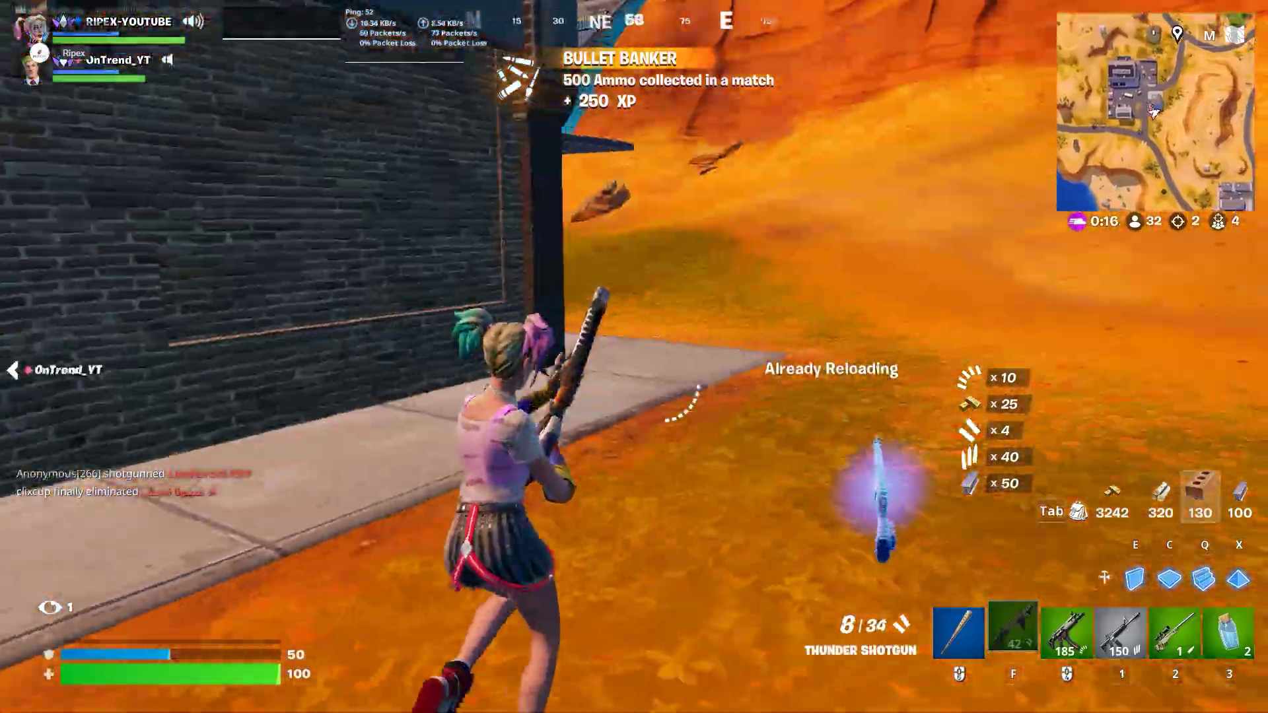
key(4)
key(r)
key(r)
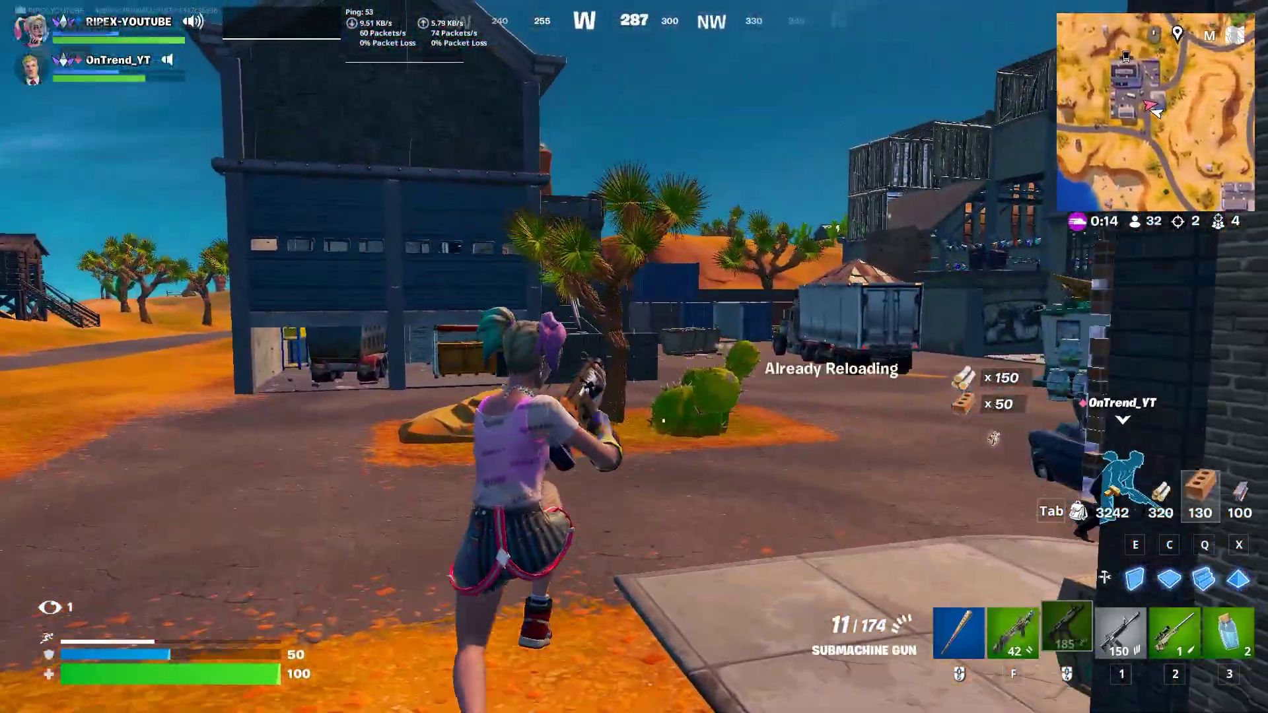
key(1)
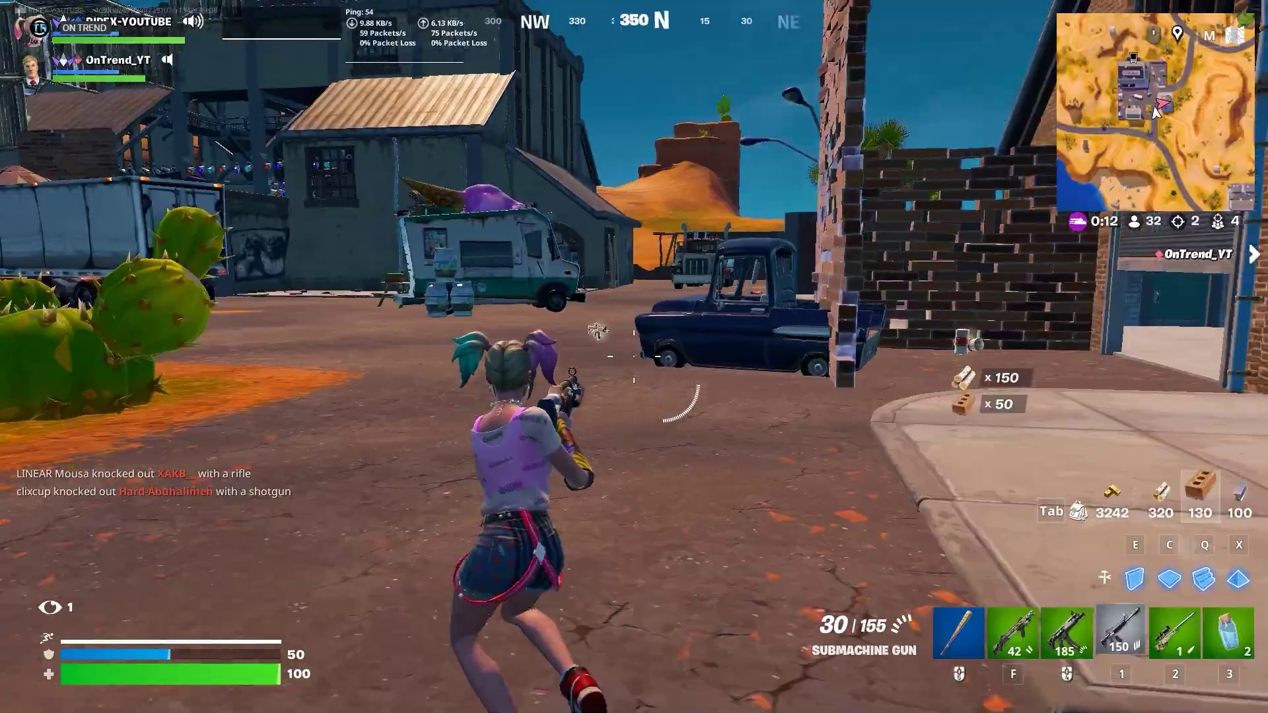
key(r)
key(r)
key(r)
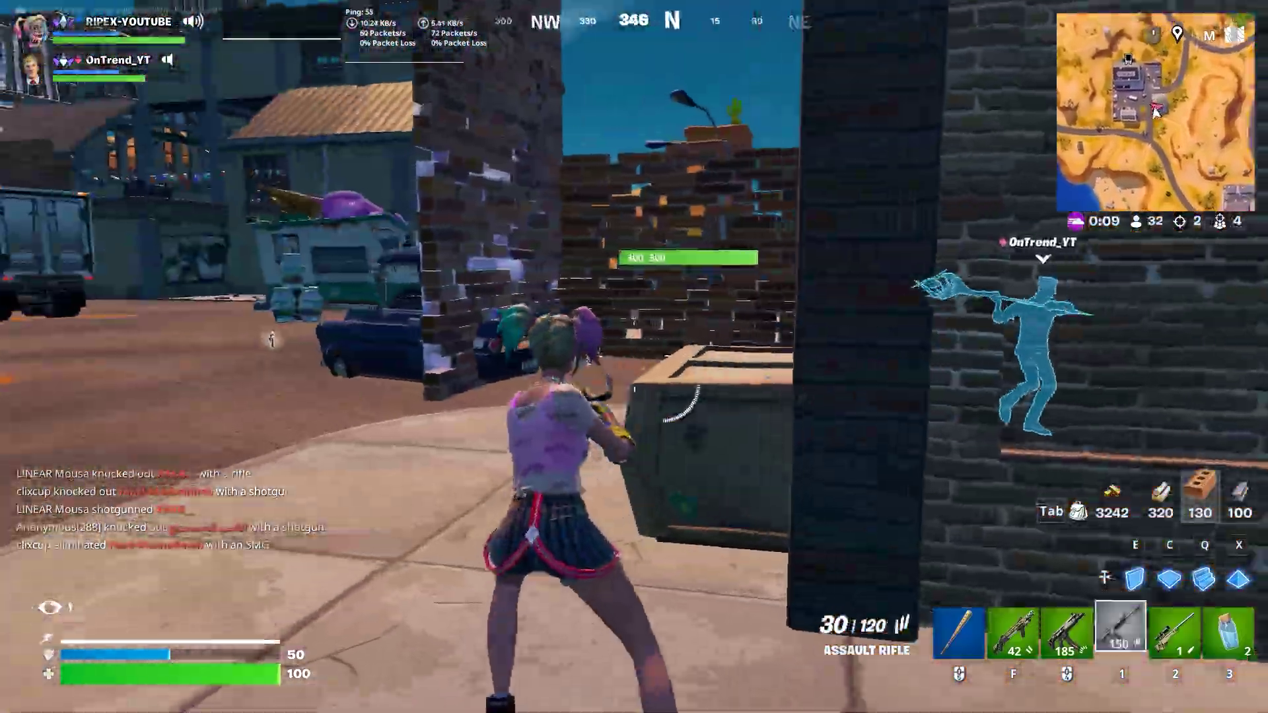
key(5)
click(633, 357)
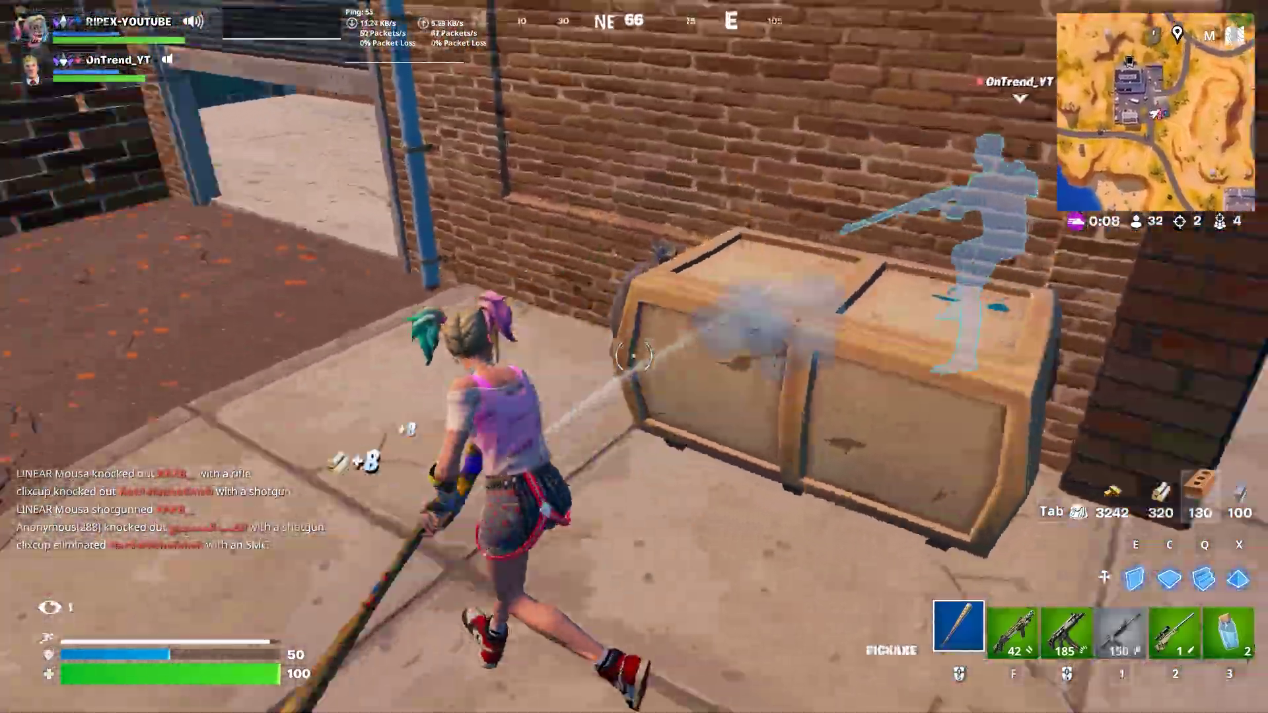
key(f)
key(2)
key(5)
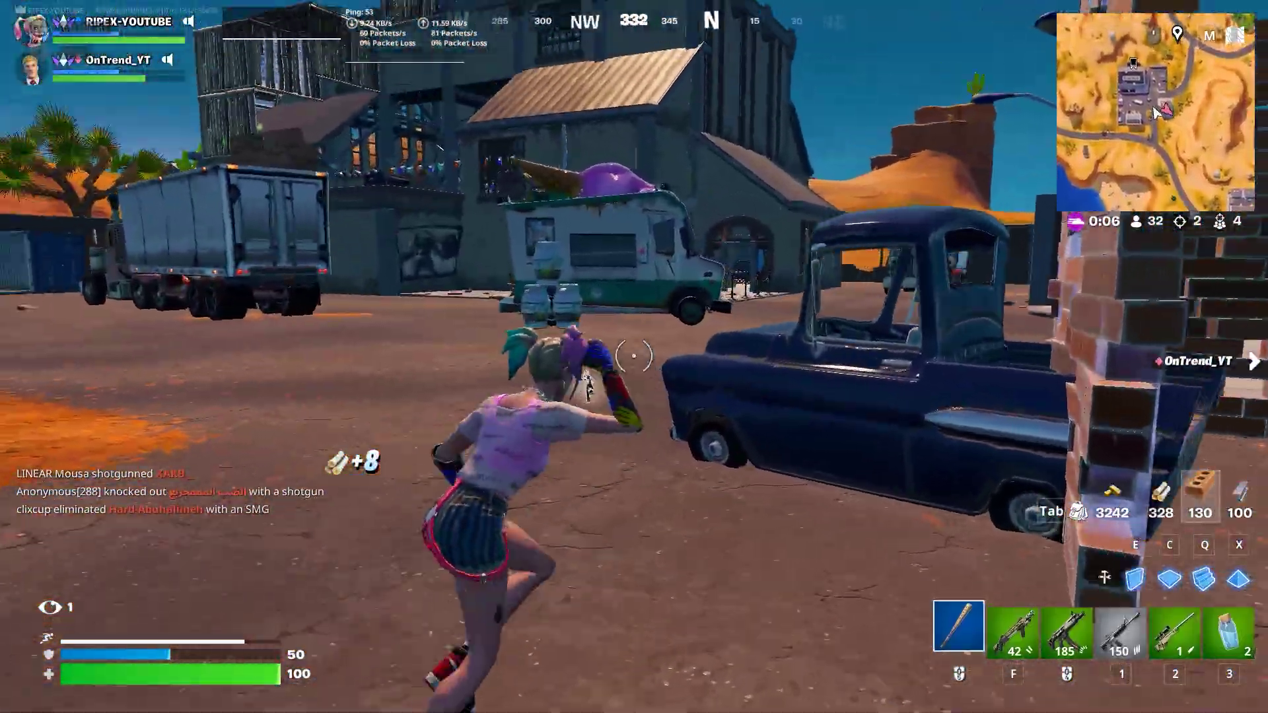